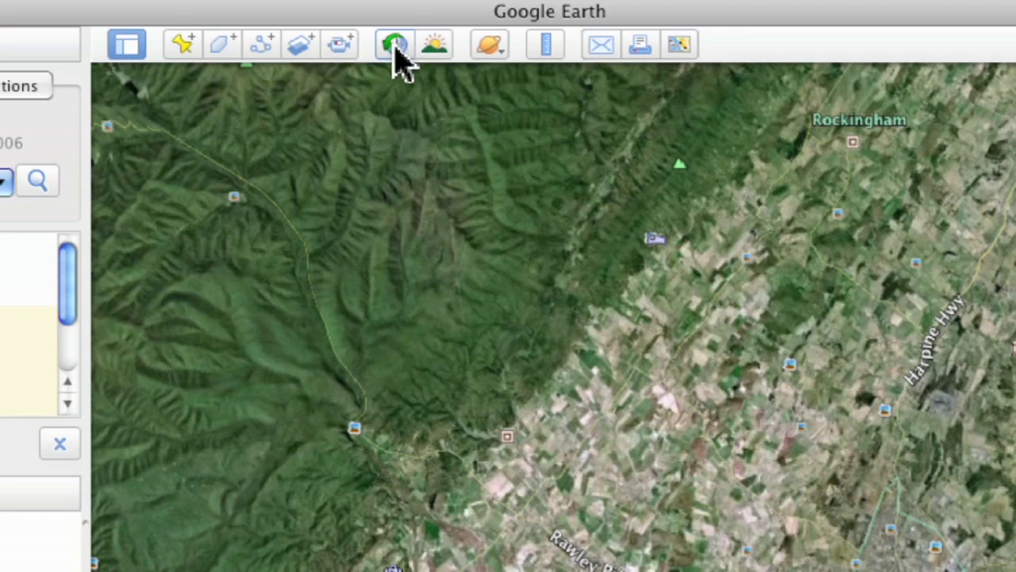
Step: Preview the 6/2011 historical imagery while panning to Harrisonburg, VA, then turn it off
left_click(395, 45)
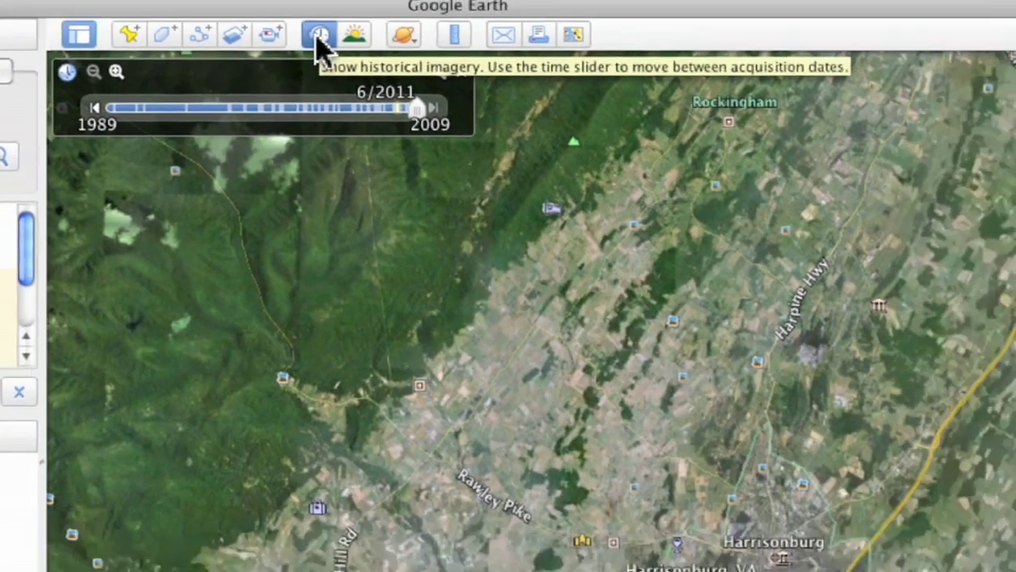
left_click_drag(742, 444, 597, 404)
left_click(235, 25)
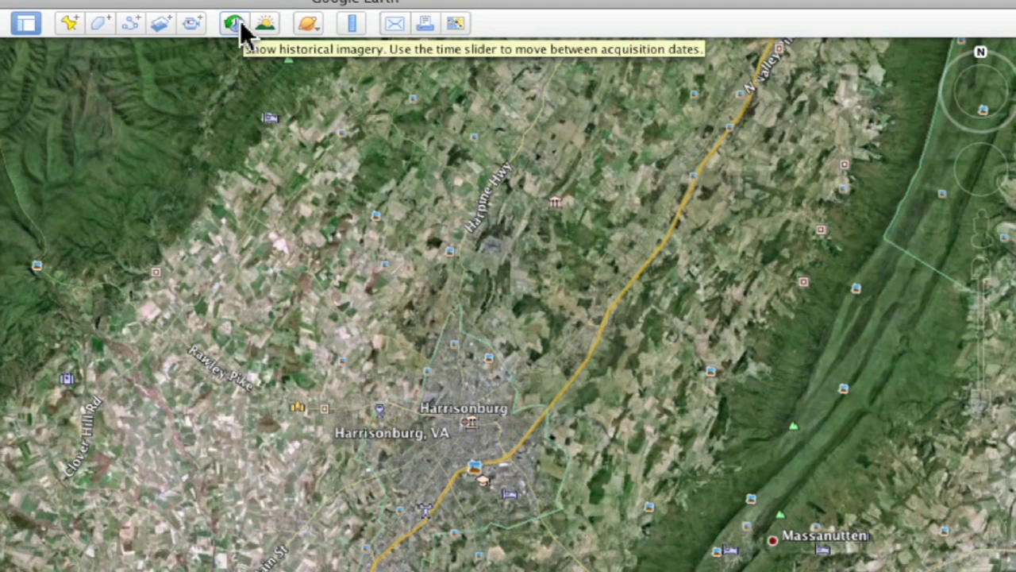
Step: Zoom in past the highway interchange and pan to the campus beside the track
left_click_drag(982, 271, 983, 268)
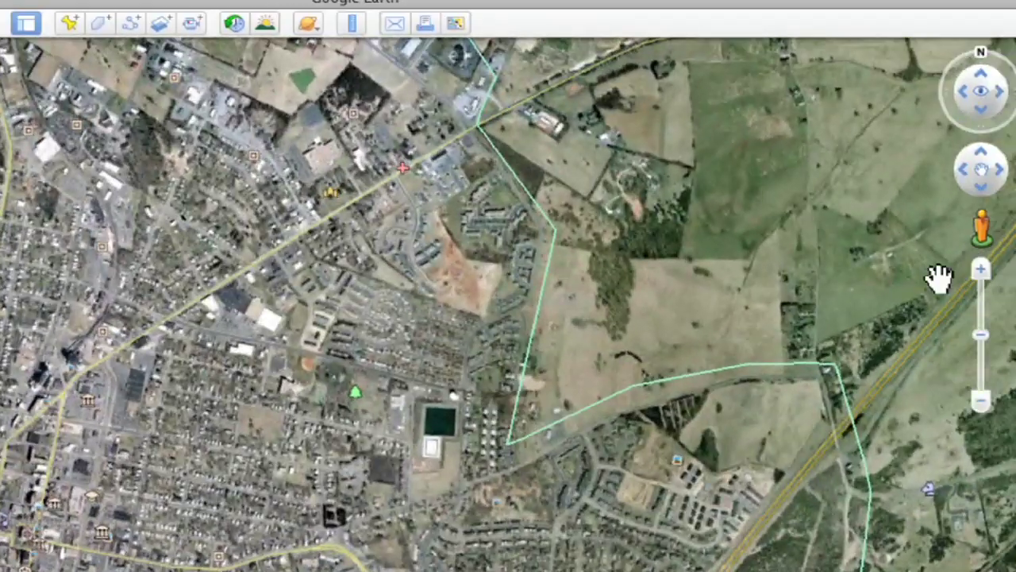
scroll(940, 277, "down", 5)
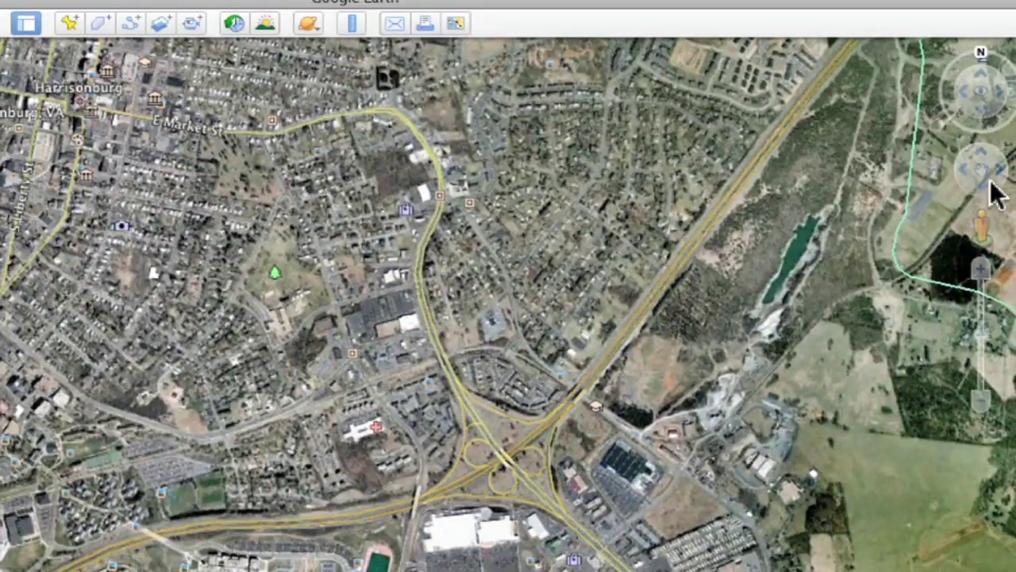
left_click_drag(982, 268, 981, 269)
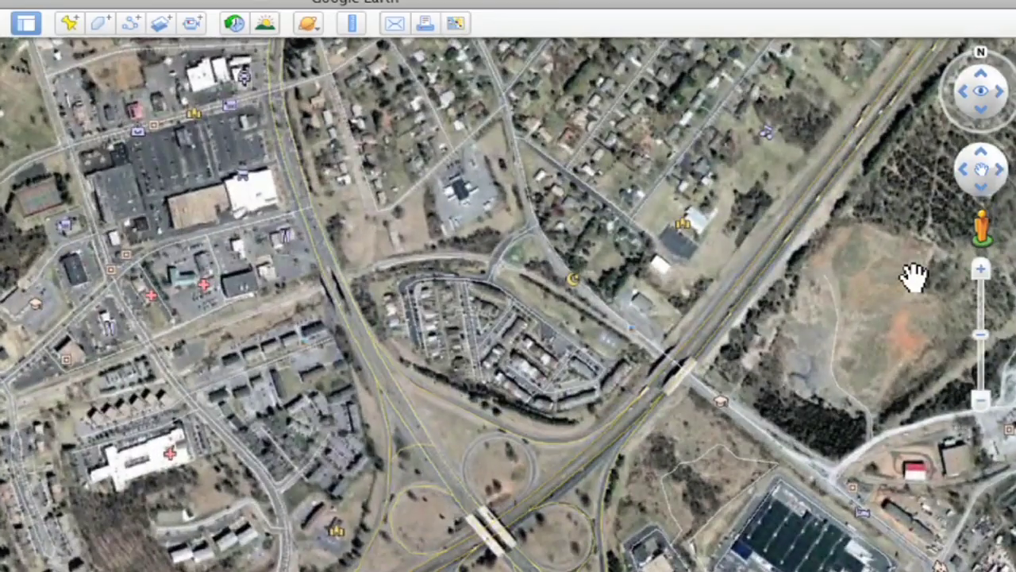
left_click_drag(356, 500, 810, 191)
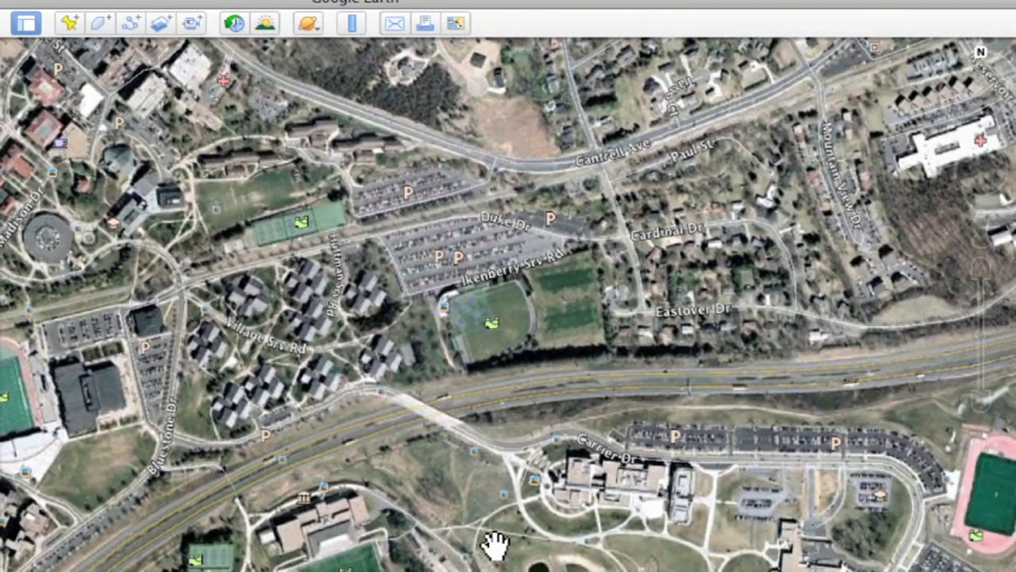
Step: Zoom in three steps on the campus
left_click(983, 274)
left_click(984, 274)
left_click(983, 274)
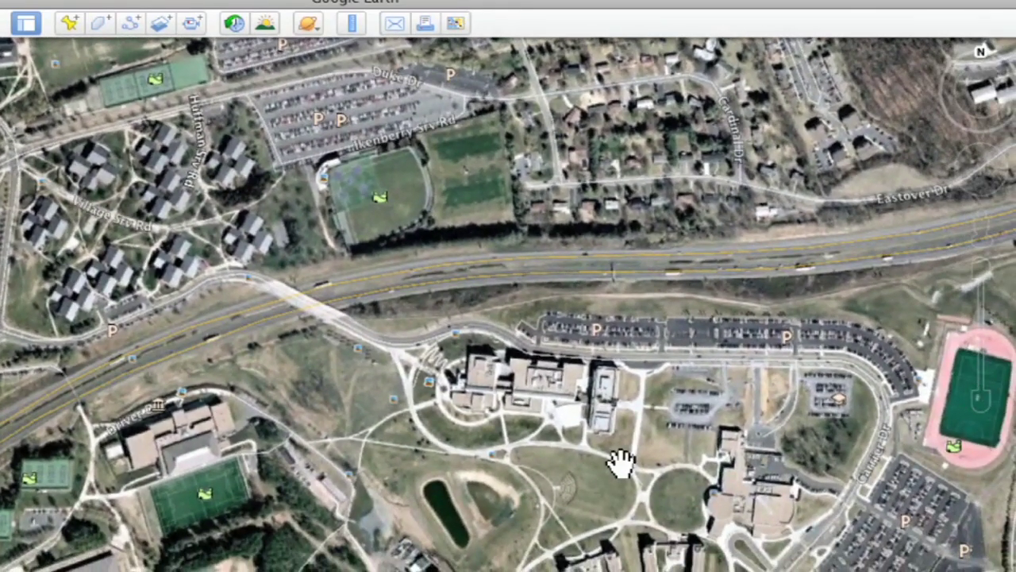
Step: Turn on 6/22/2011 historical imagery and pan toward the East Campus Library
left_click(233, 25)
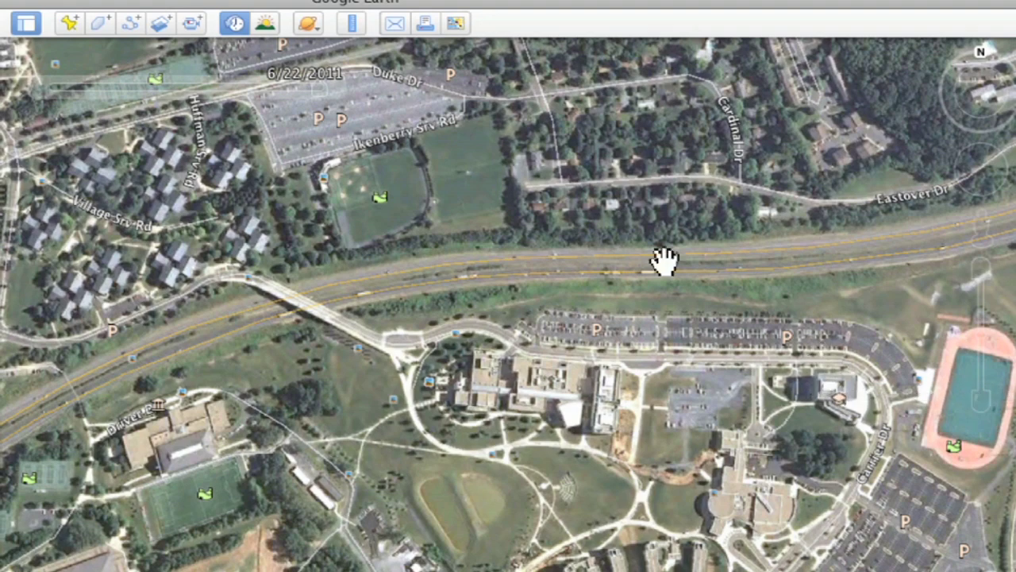
left_click(236, 27)
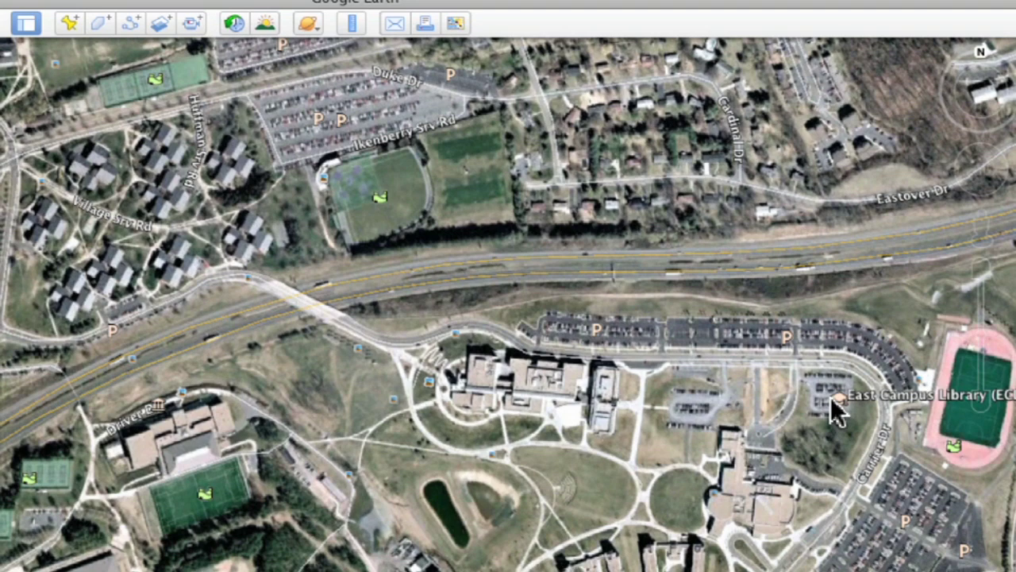
left_click(236, 23)
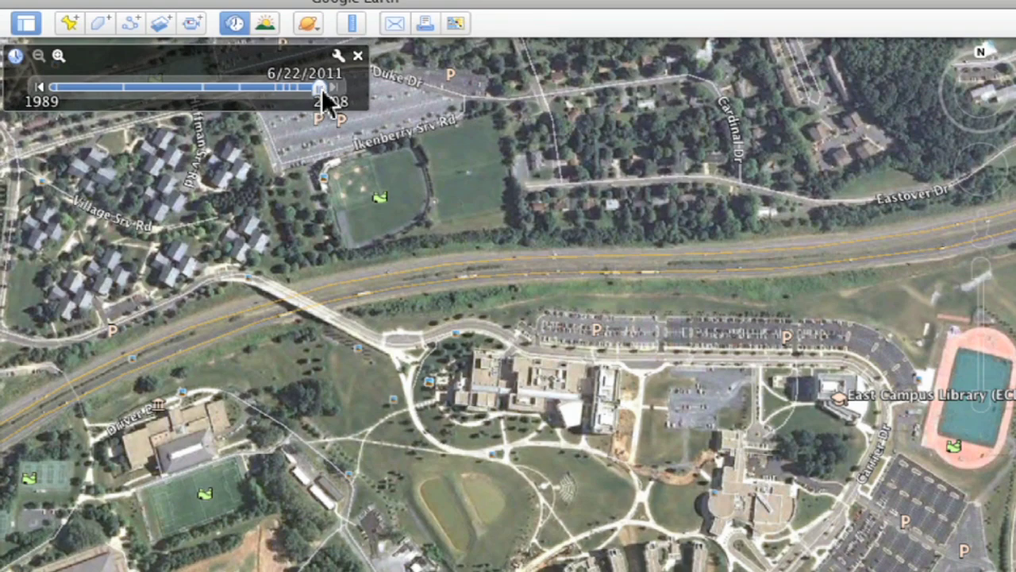
left_click_drag(747, 435, 488, 386)
Step: Zoom in and centre the East Campus Library building in view
scroll(982, 270, "up", 1)
scroll(983, 270, "up", 5)
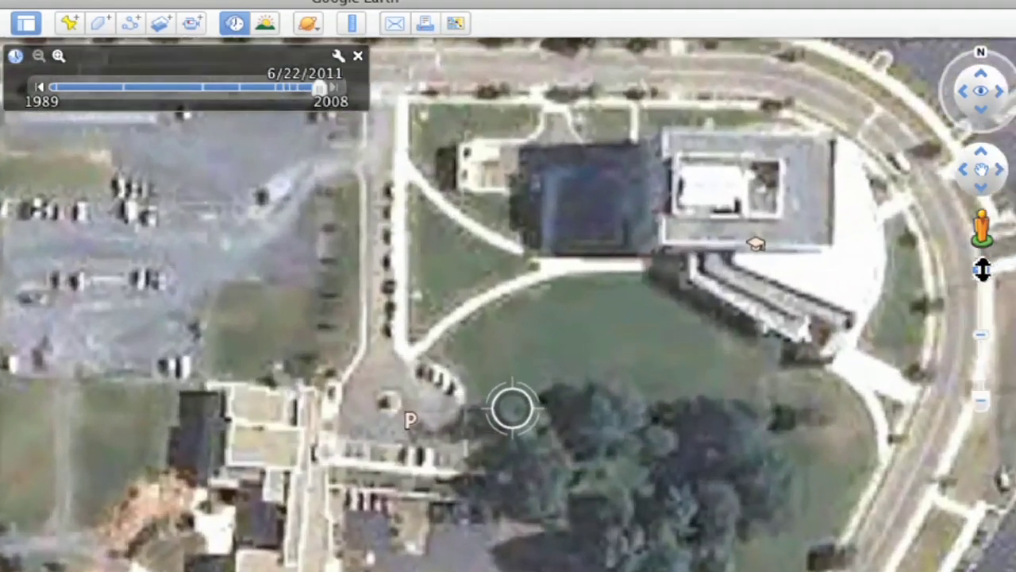
left_click_drag(795, 331, 635, 404)
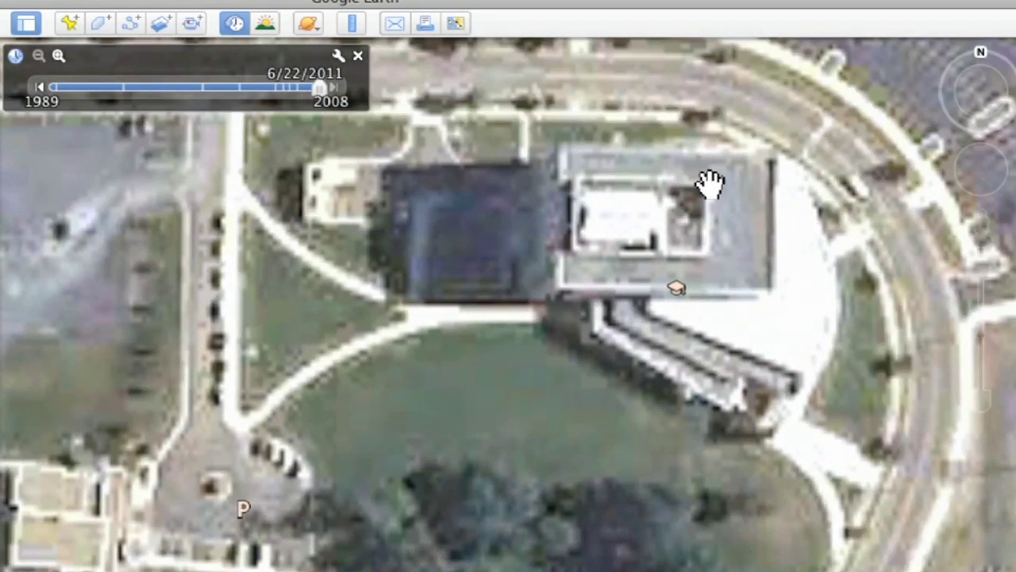
Step: Step the imagery back through 4/29/2007 to 9/22/2005, framing the lot and road
left_click(306, 89)
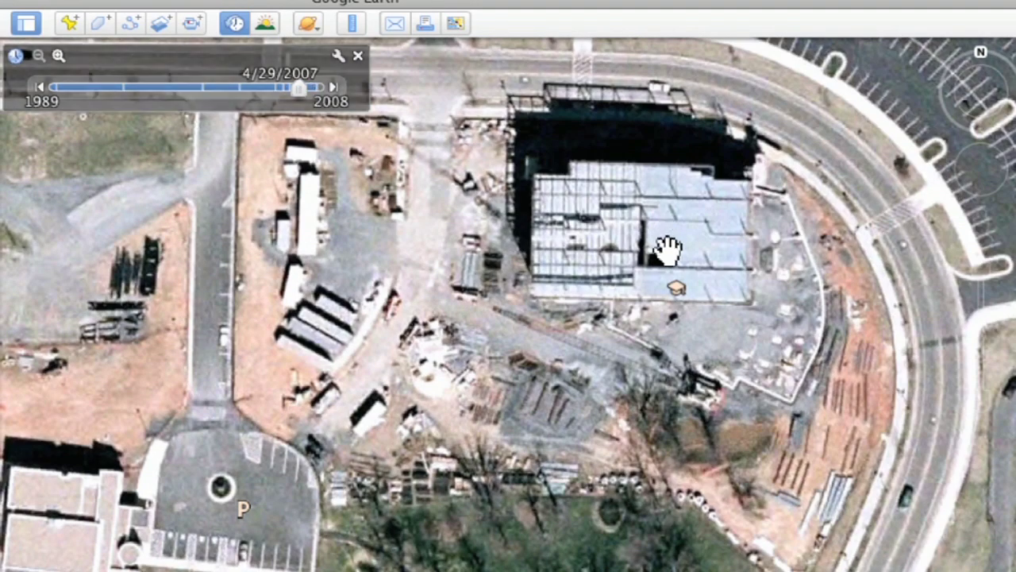
mouse_move(328, 95)
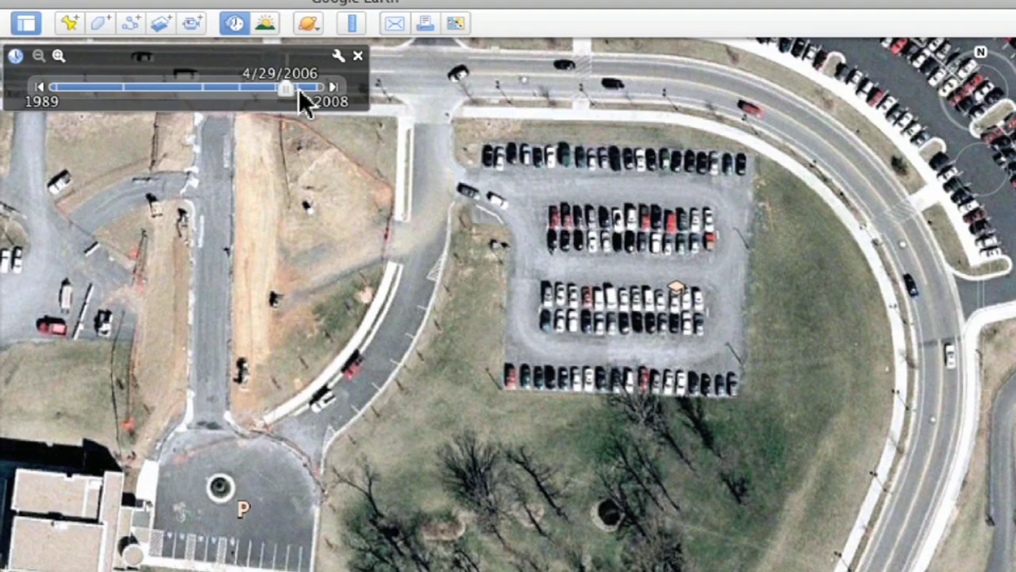
scroll(953, 309, "down", 3)
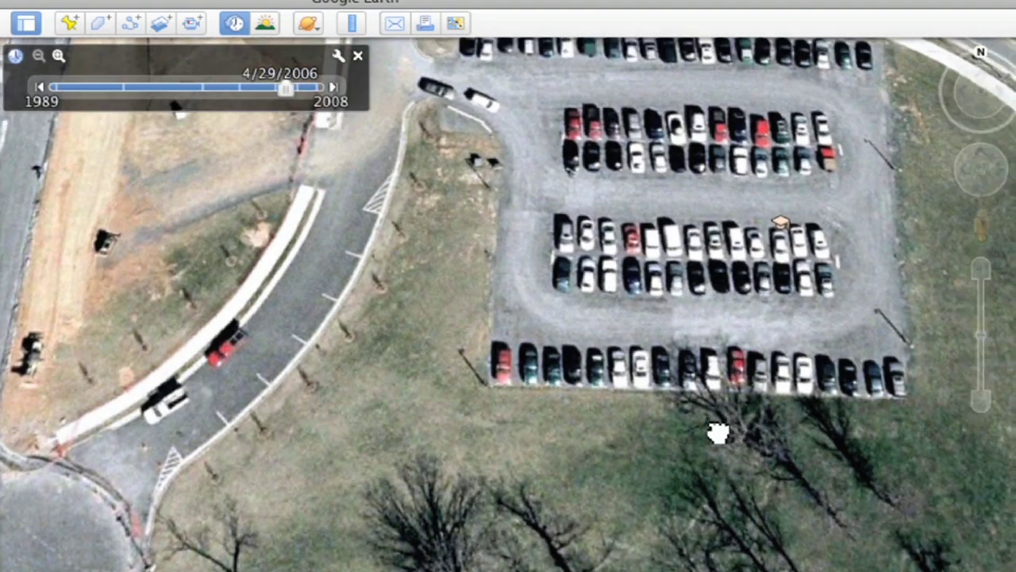
left_click_drag(717, 431, 692, 563)
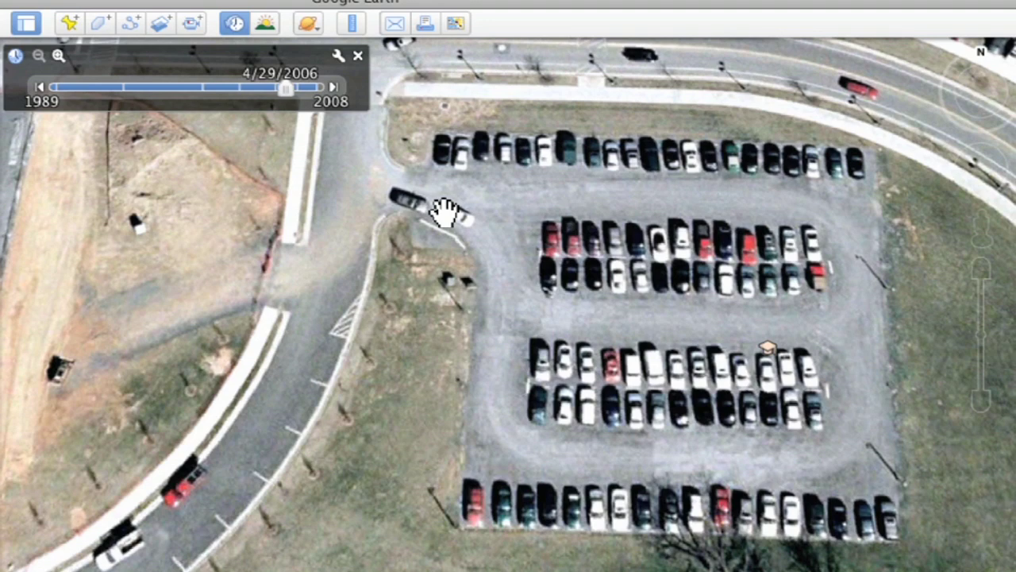
left_click_drag(287, 89, 275, 90)
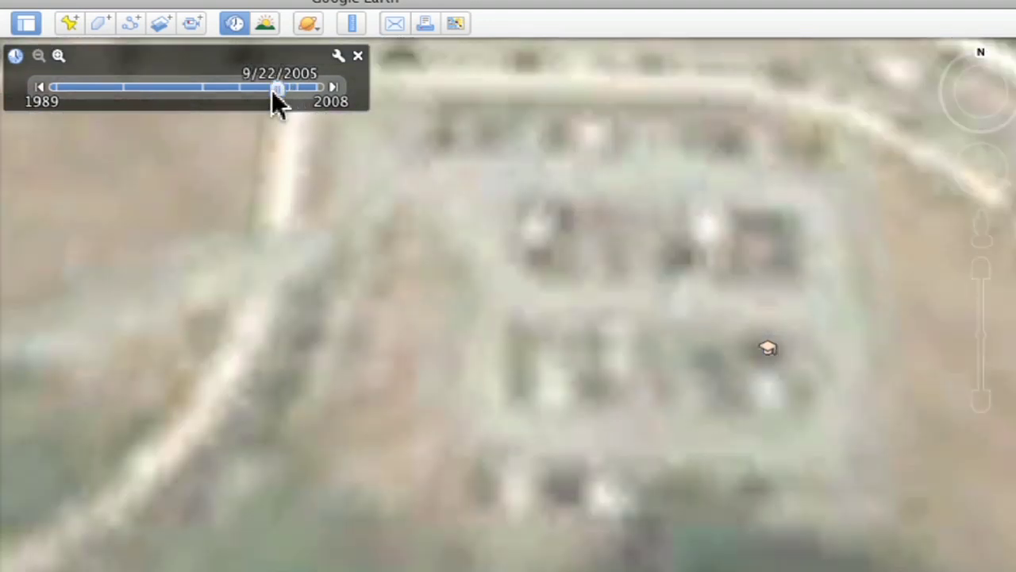
Step: Zoom out over the whole campus and highway, showing the 12/30/2002 imagery
left_click_drag(980, 408, 981, 403)
left_click_drag(356, 532, 637, 424)
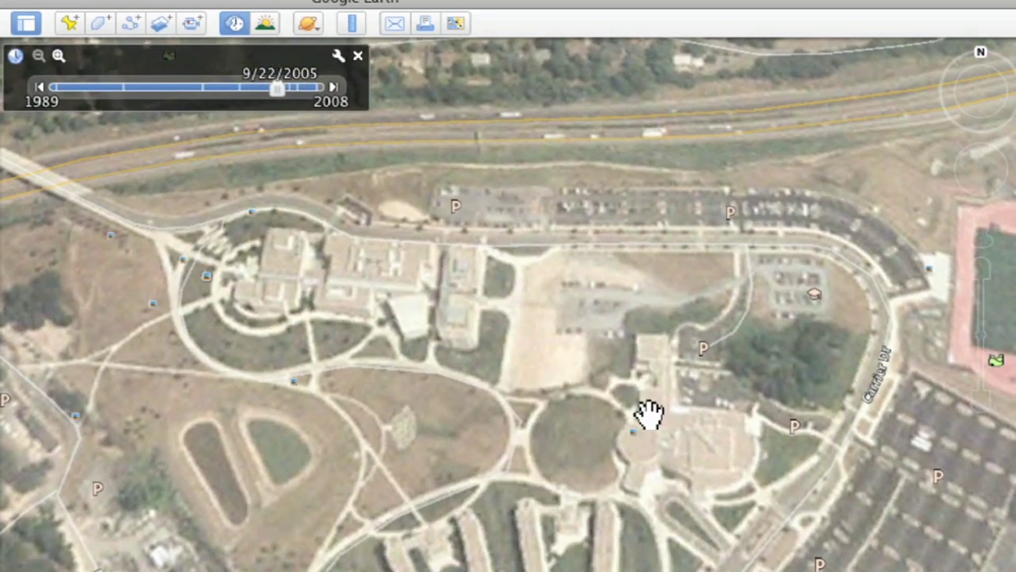
left_click_drag(274, 86, 237, 80)
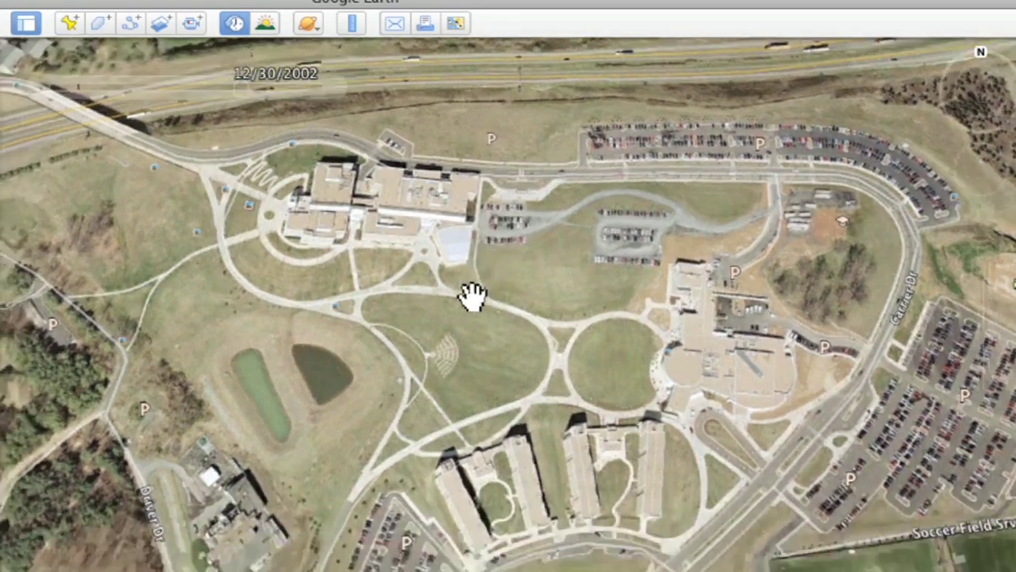
left_click_drag(471, 296, 408, 504)
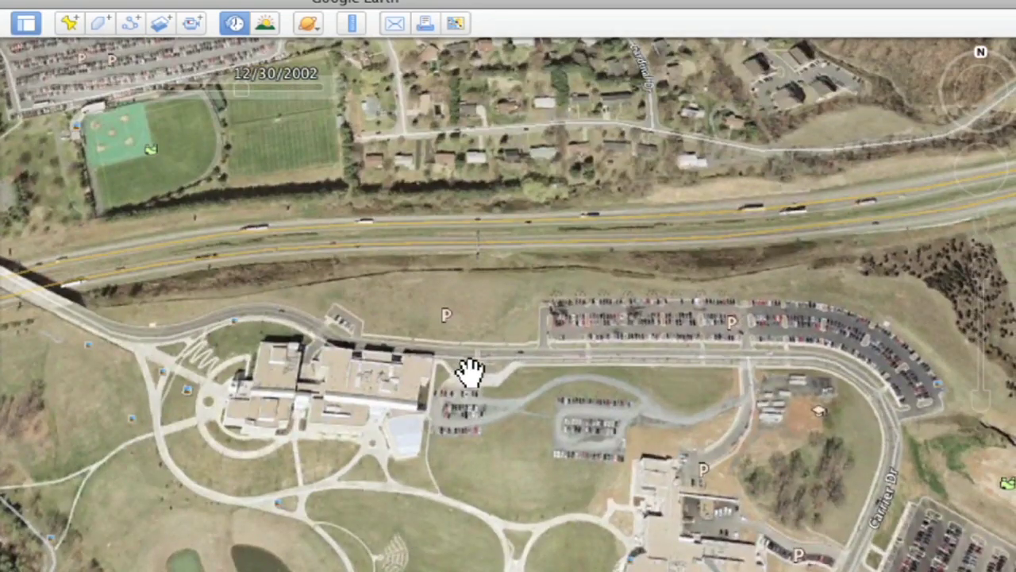
Step: Step the imagery back through 12/30/2002 and 3/25/2000 to 4/3/1994
mouse_move(244, 89)
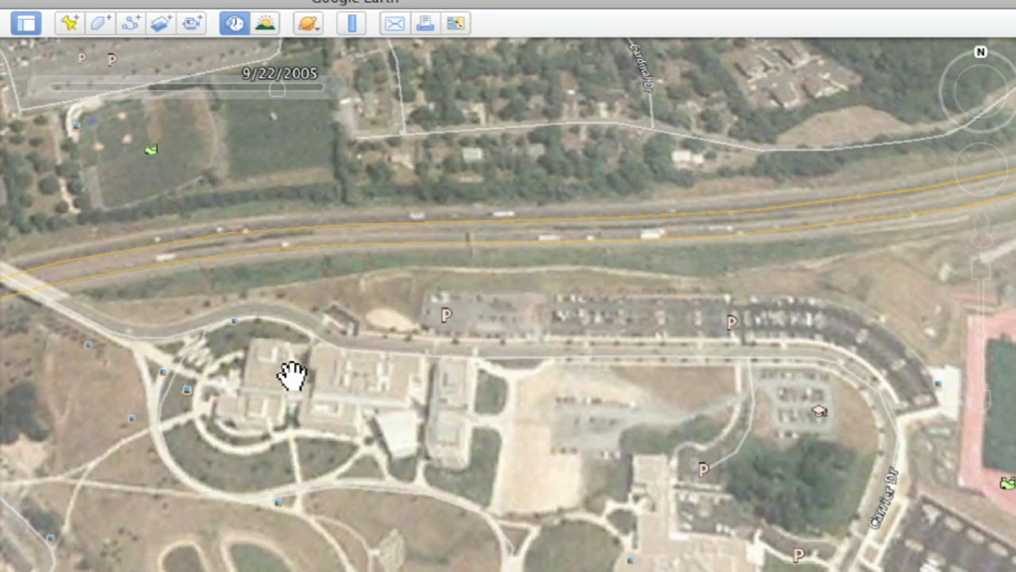
mouse_move(191, 94)
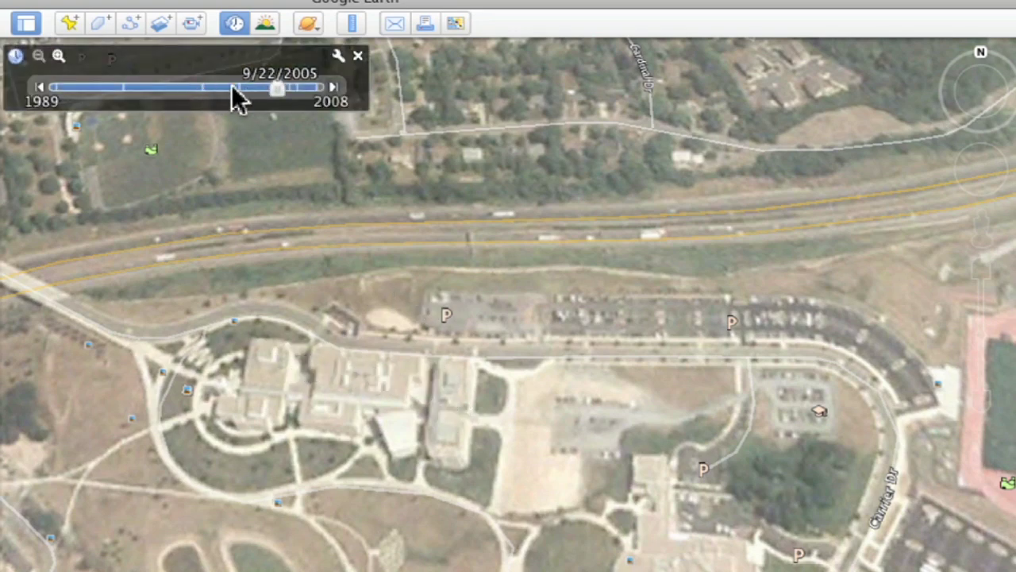
left_click(235, 87)
left_click(202, 88)
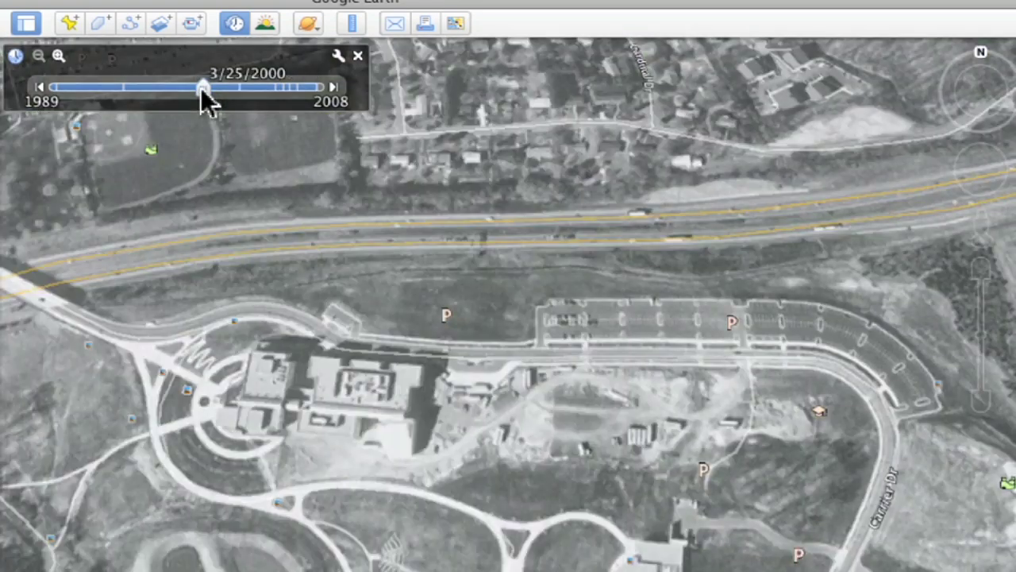
left_click(128, 87)
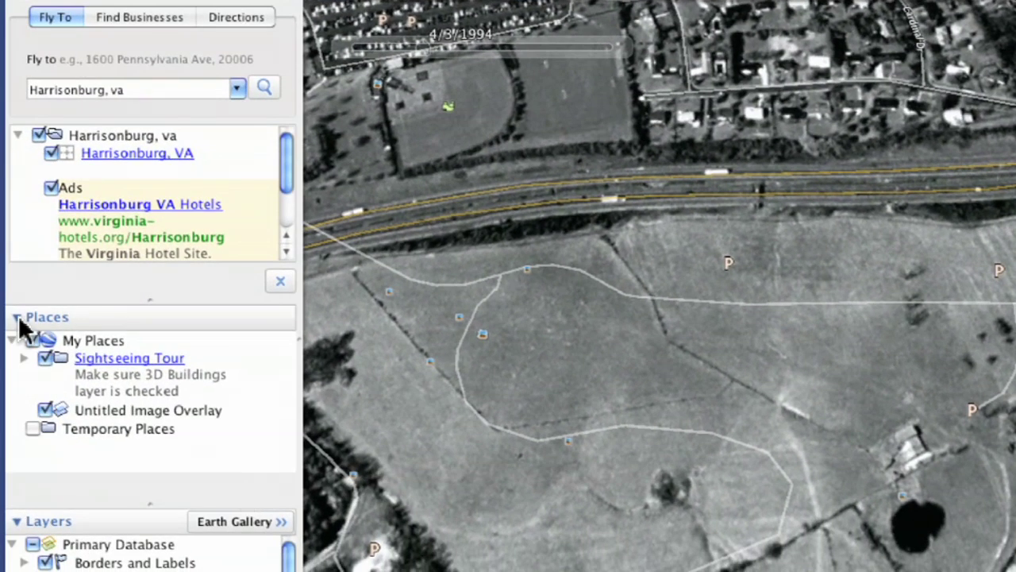
Step: Hide and then reshow the Roads layer on the 1994 imagery, then pan across the fields
left_click(2, 321)
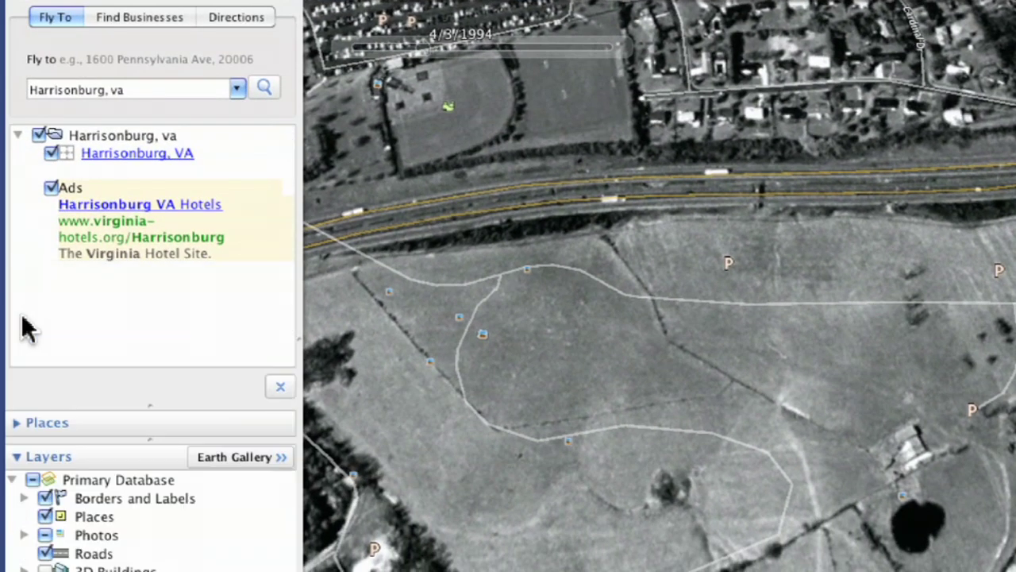
left_click_drag(147, 409, 156, 177)
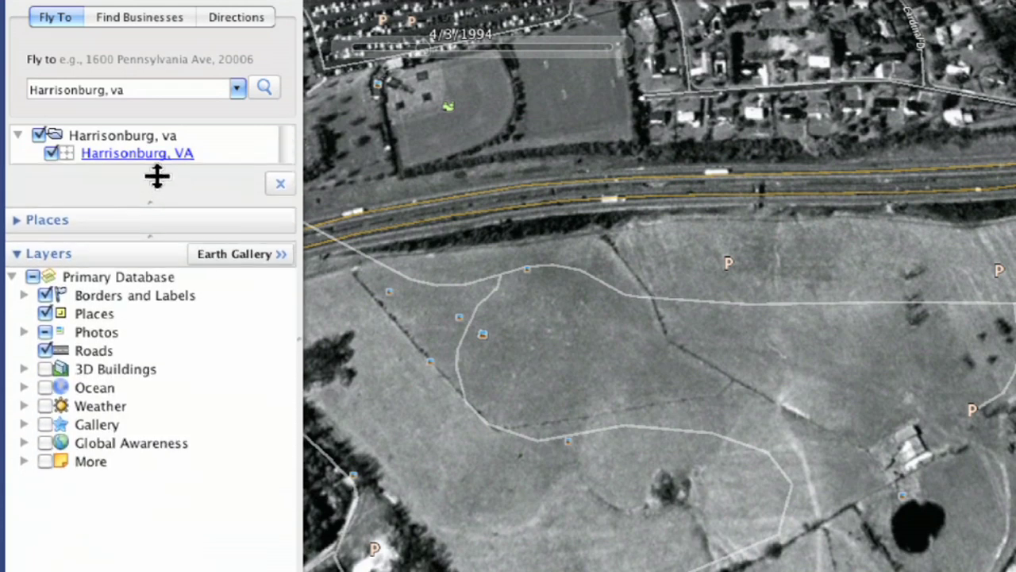
left_click(44, 351)
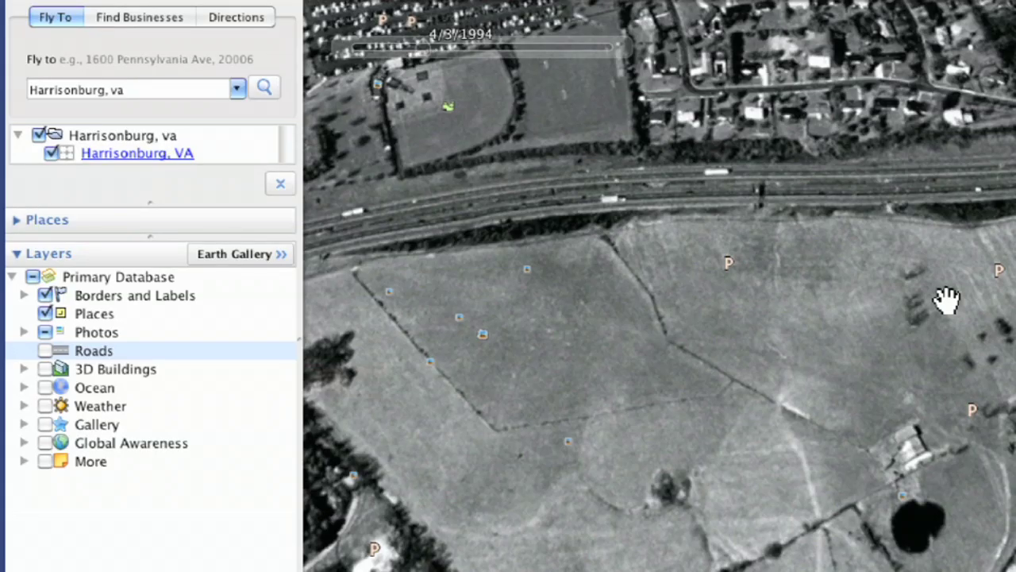
left_click(44, 351)
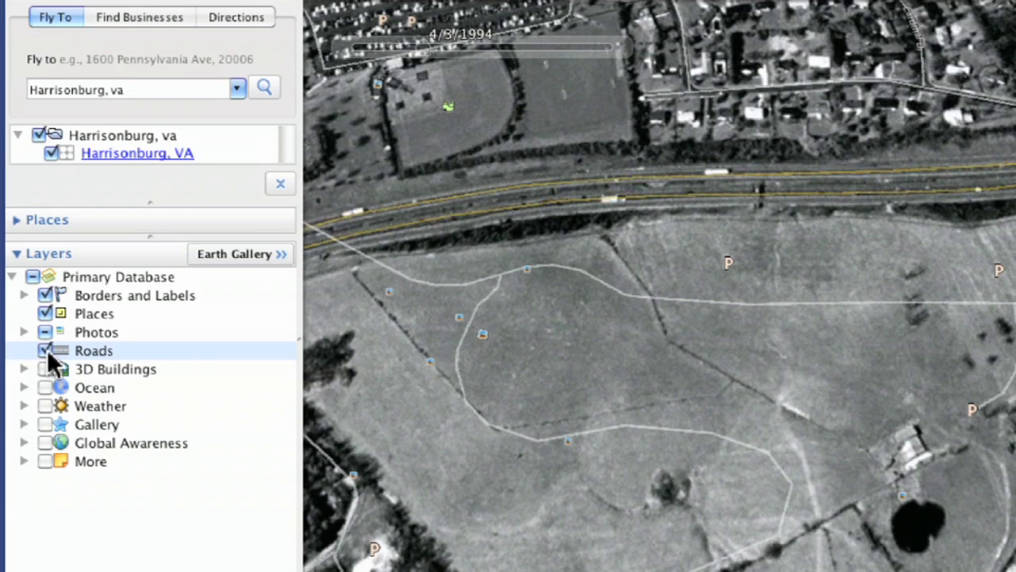
left_click_drag(672, 370, 817, 374)
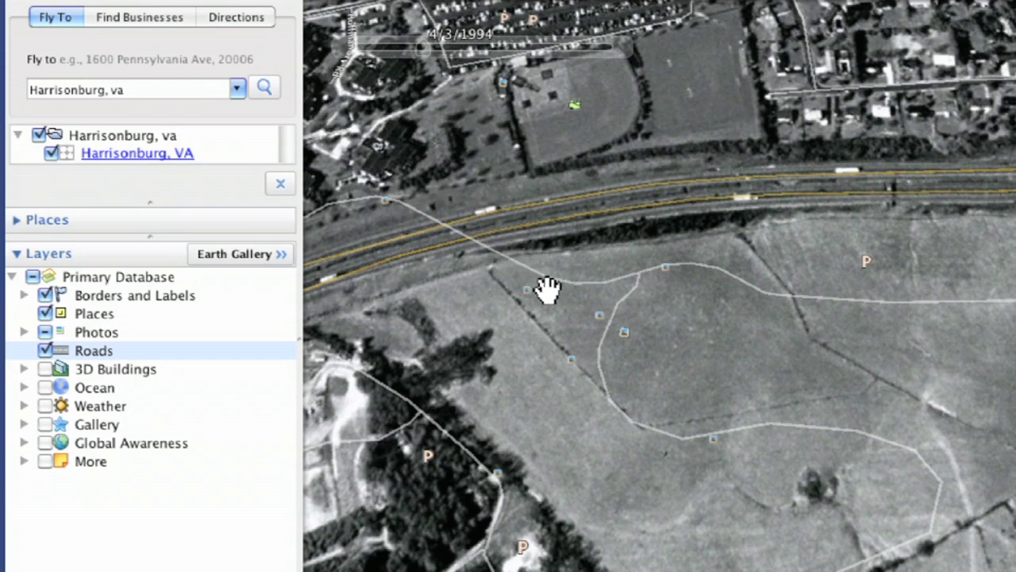
mouse_move(605, 57)
Step: Jump the imagery to 2007 and fly to 'cupertino, ca'
left_click(592, 47)
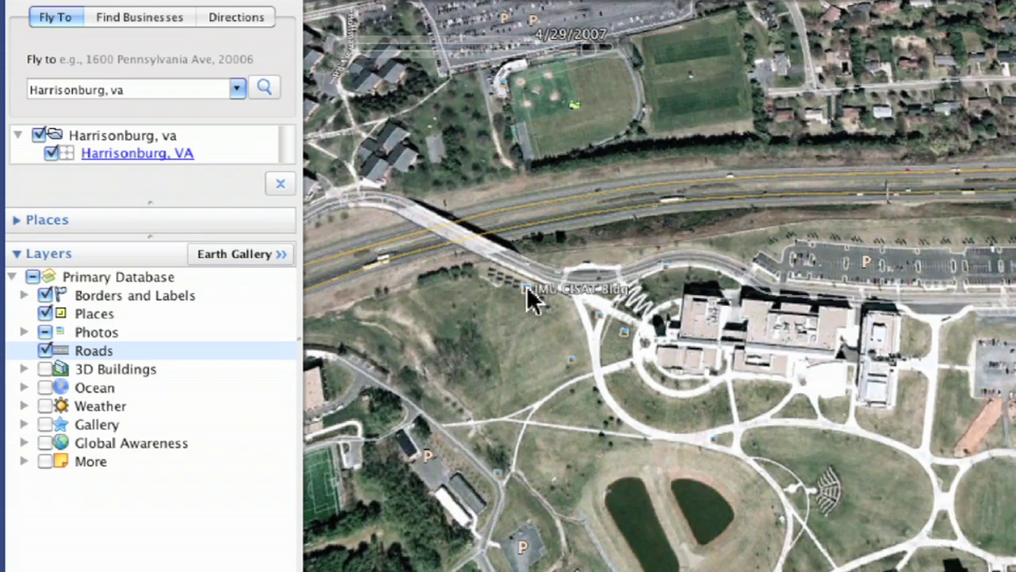
left_click_drag(141, 93, 23, 107)
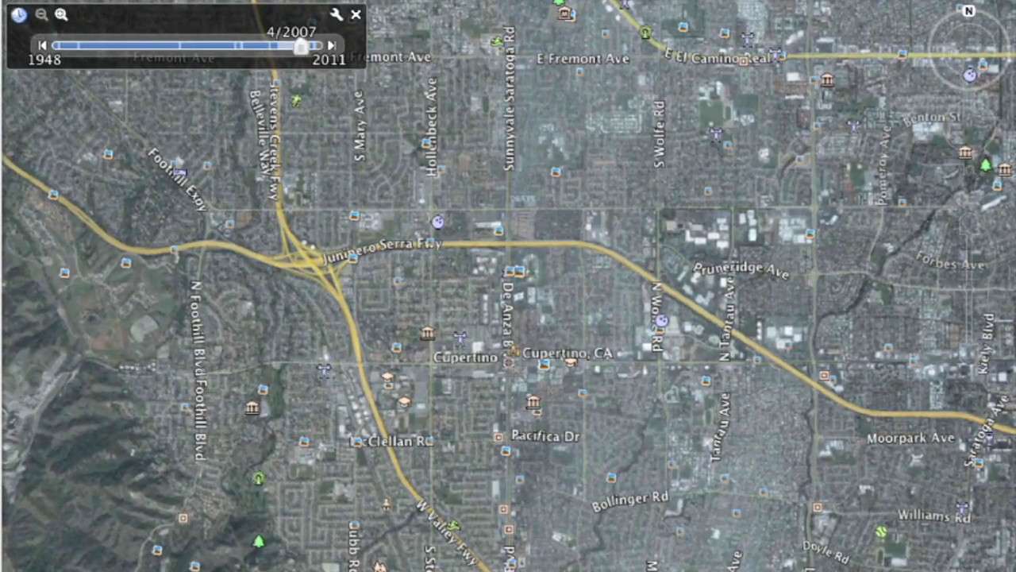
Step: Zoom in twice and frame Homestead Rd, Pruneridge Ave and the freeway
left_click(970, 228)
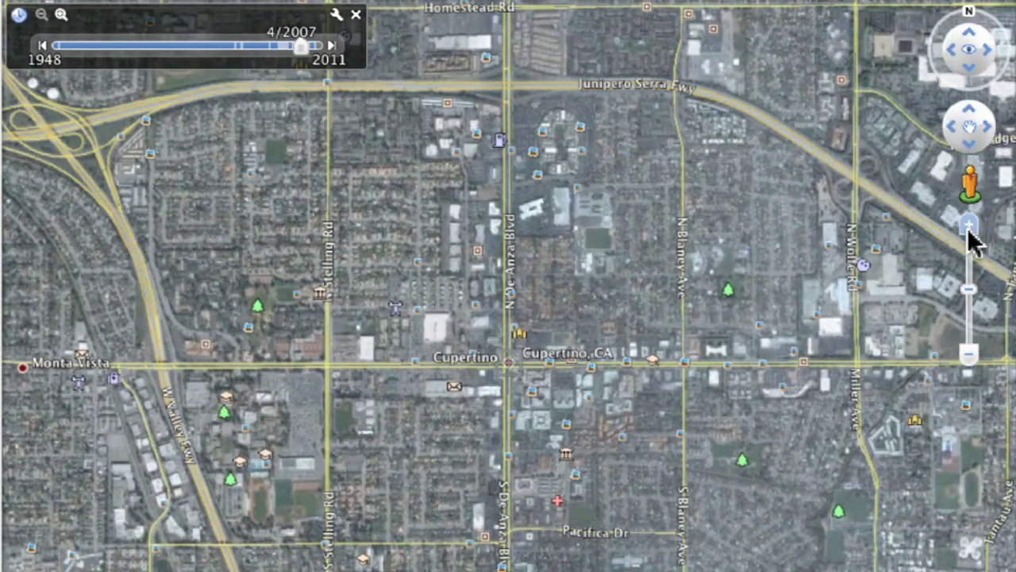
left_click_drag(900, 217, 284, 274)
left_click(969, 225)
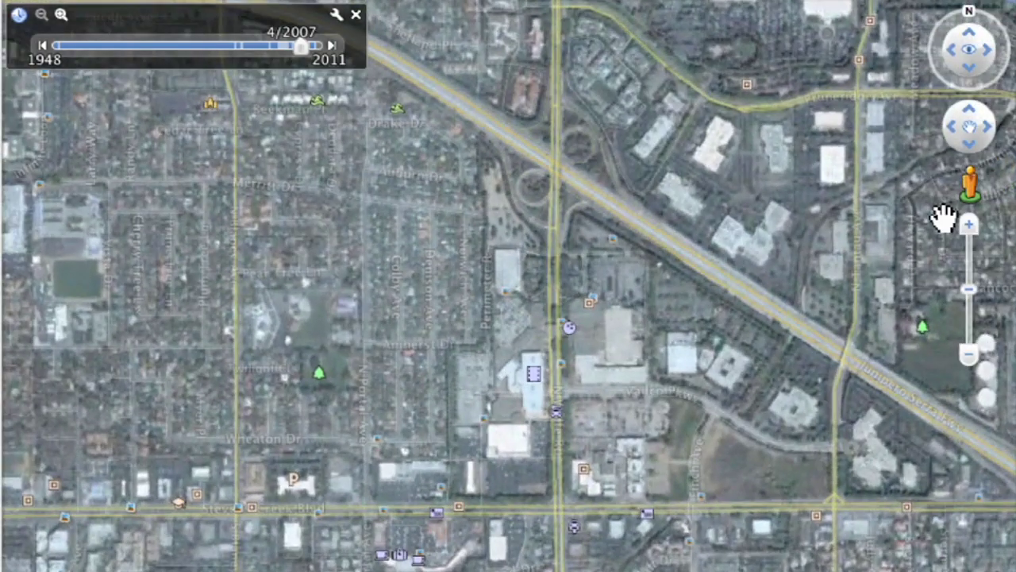
left_click_drag(943, 218, 794, 447)
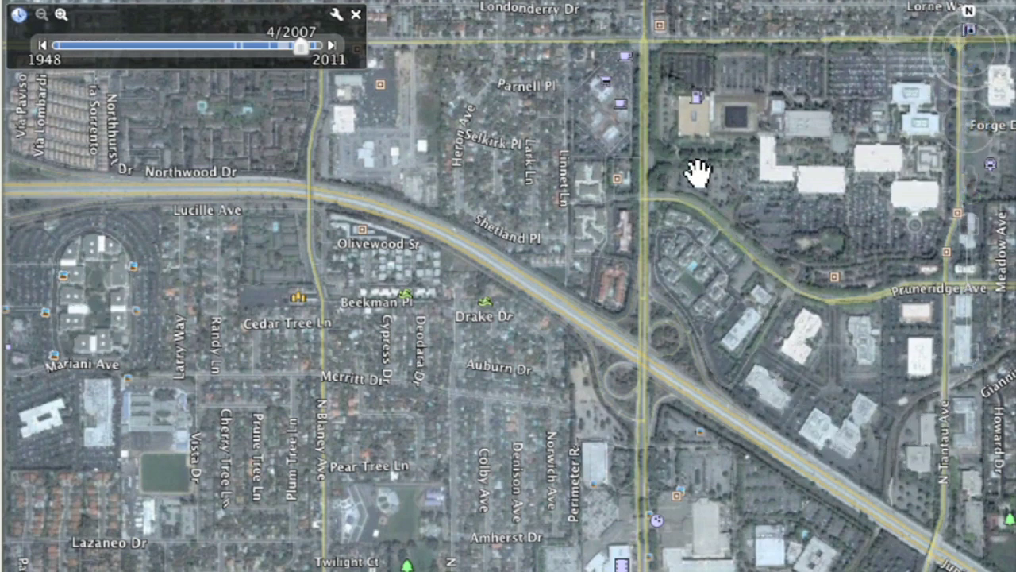
left_click_drag(840, 225, 897, 516)
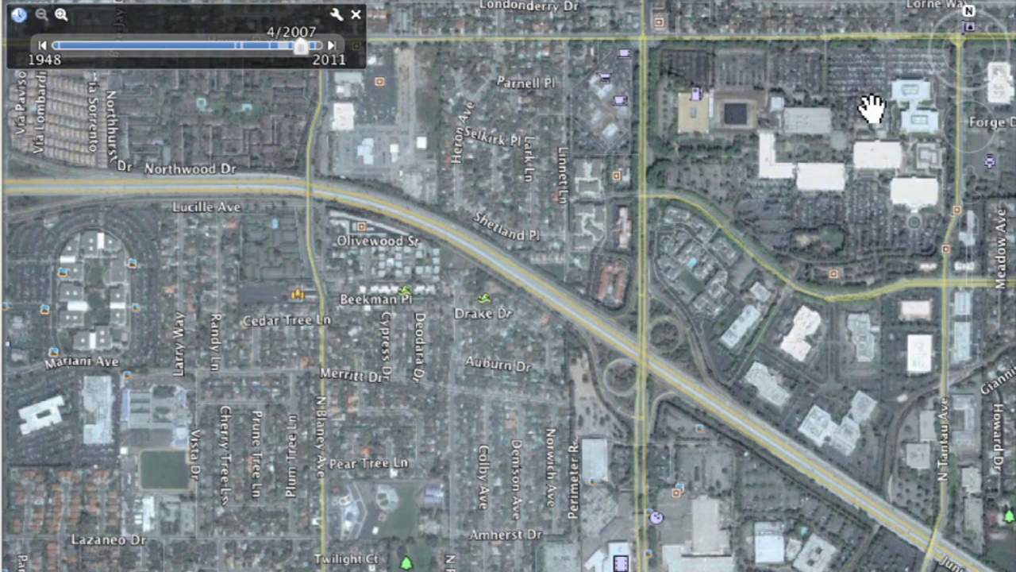
Step: Move the Cupertino imagery to 3/2000, 6/1993, forward to 8/2003, then back to 6/1993
left_click_drag(300, 45, 264, 51)
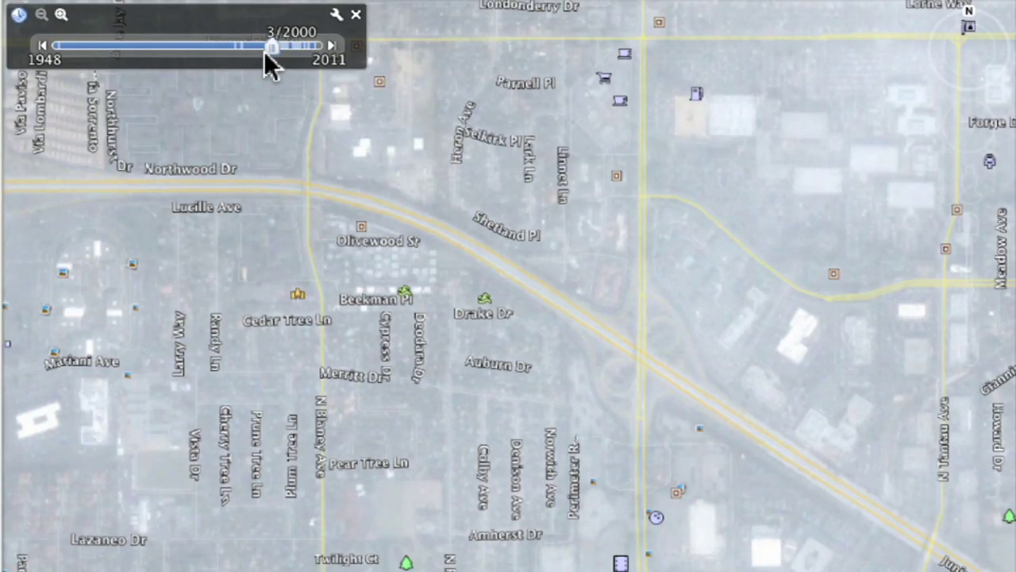
left_click_drag(264, 51, 243, 56)
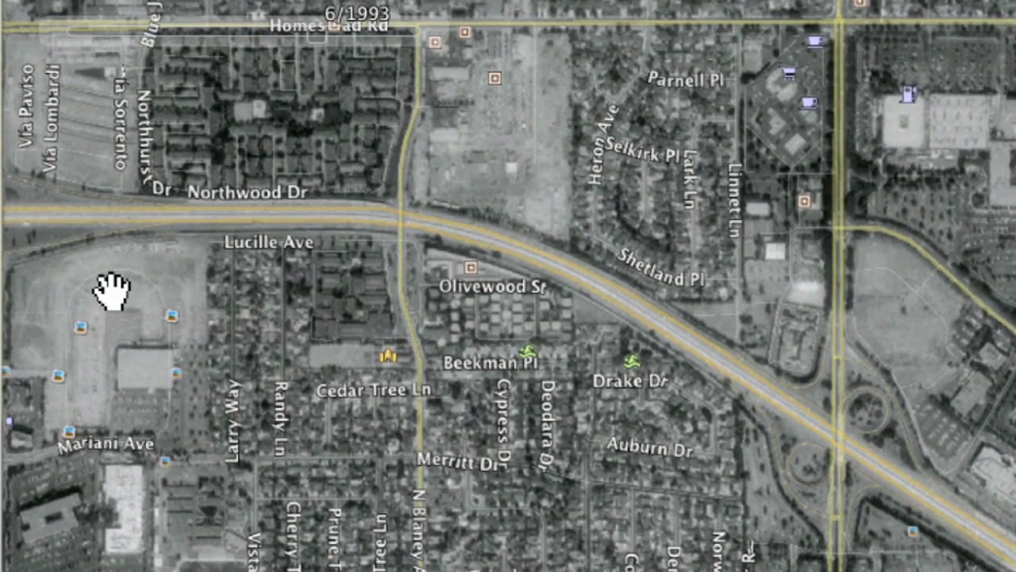
mouse_move(363, 18)
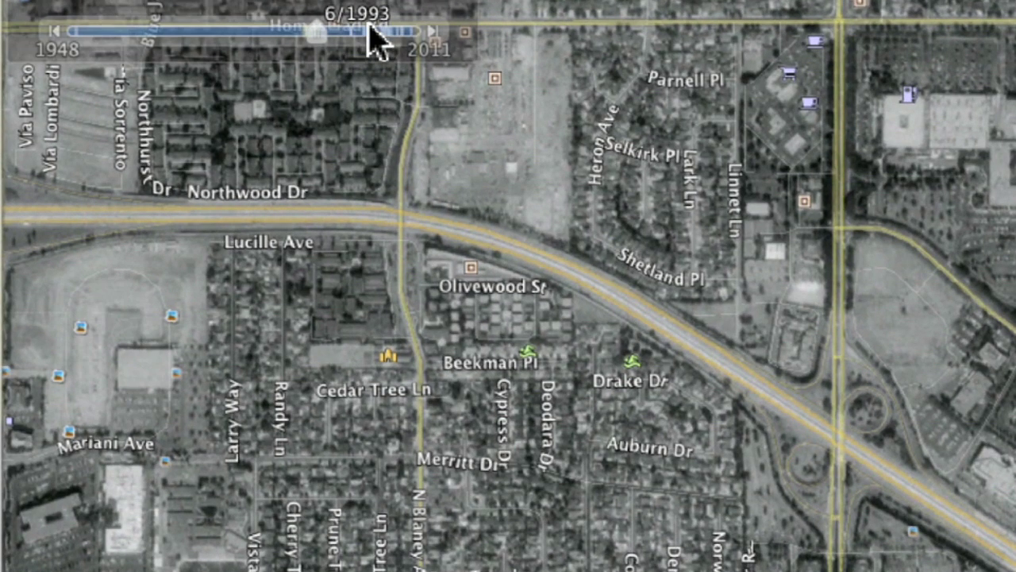
left_click(372, 31)
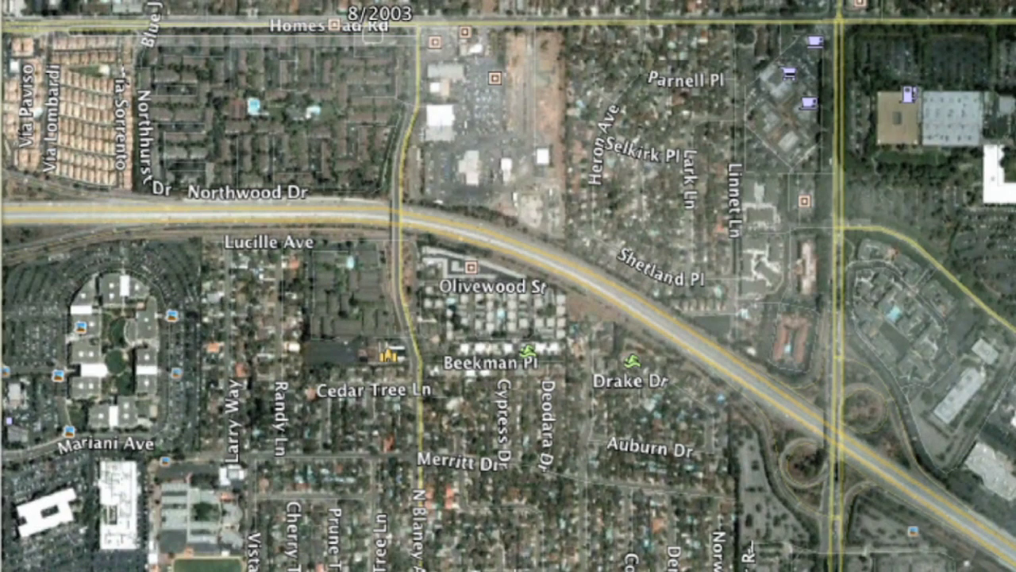
mouse_move(336, 46)
left_click_drag(374, 40, 338, 56)
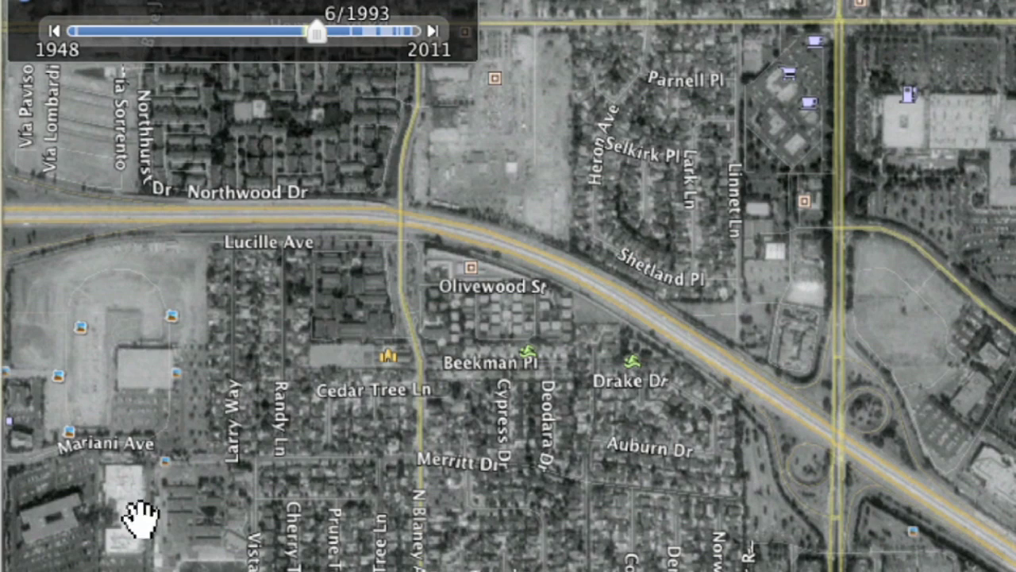
Step: Recentre the map around Mariani Ave and set the imagery to 9/1948
left_click_drag(140, 522, 520, 397)
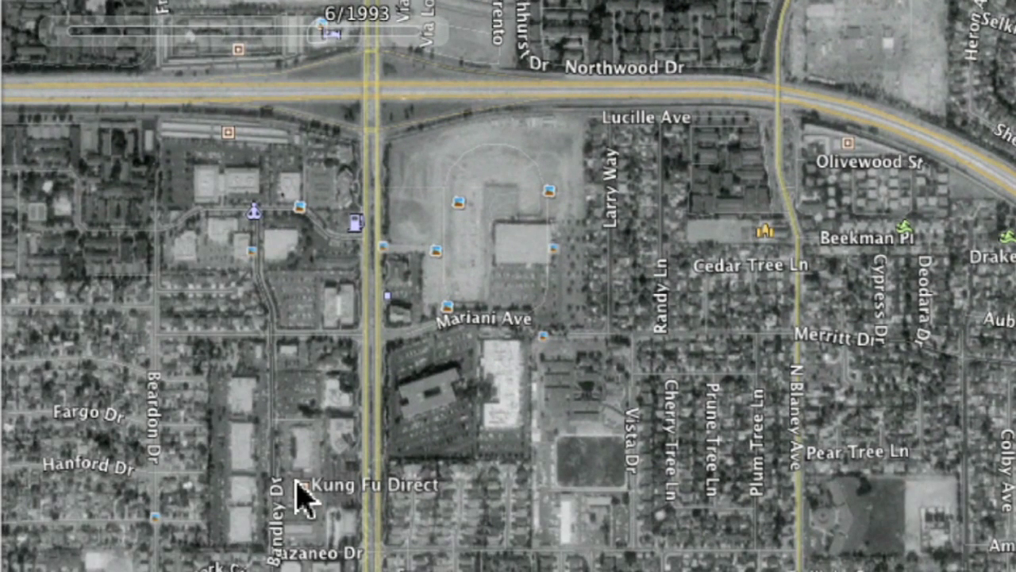
left_click_drag(592, 348, 322, 390)
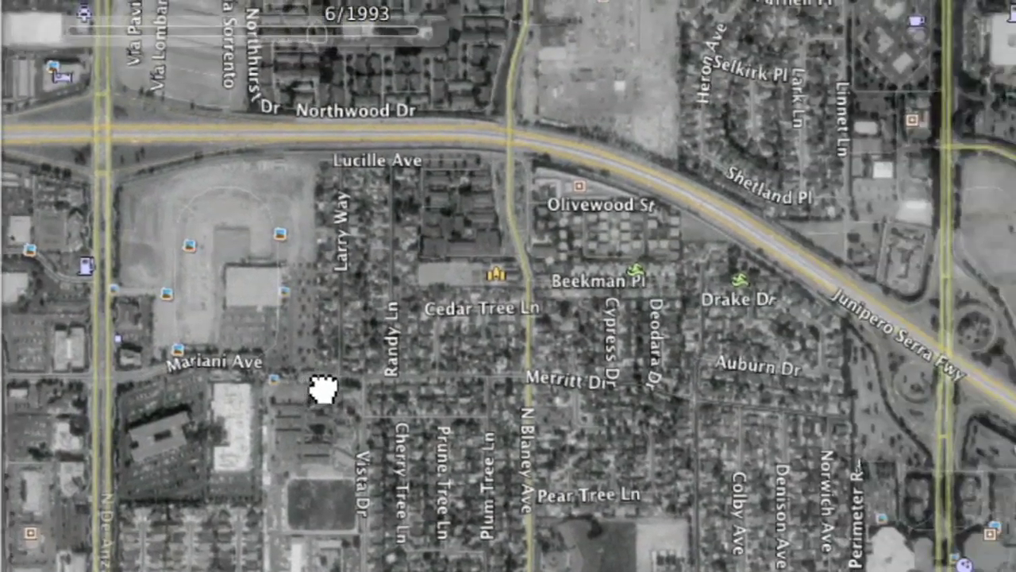
left_click_drag(316, 33, 75, 44)
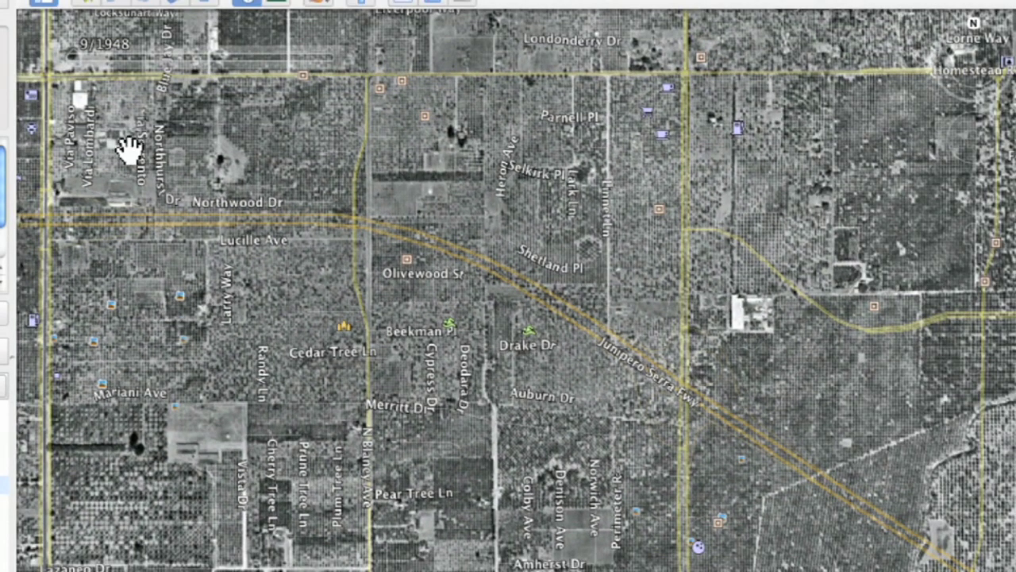
Step: Pan and zoom in on the 1948 orchards
left_click_drag(107, 284, 510, 268)
mouse_move(993, 143)
left_click_drag(976, 238, 972, 239)
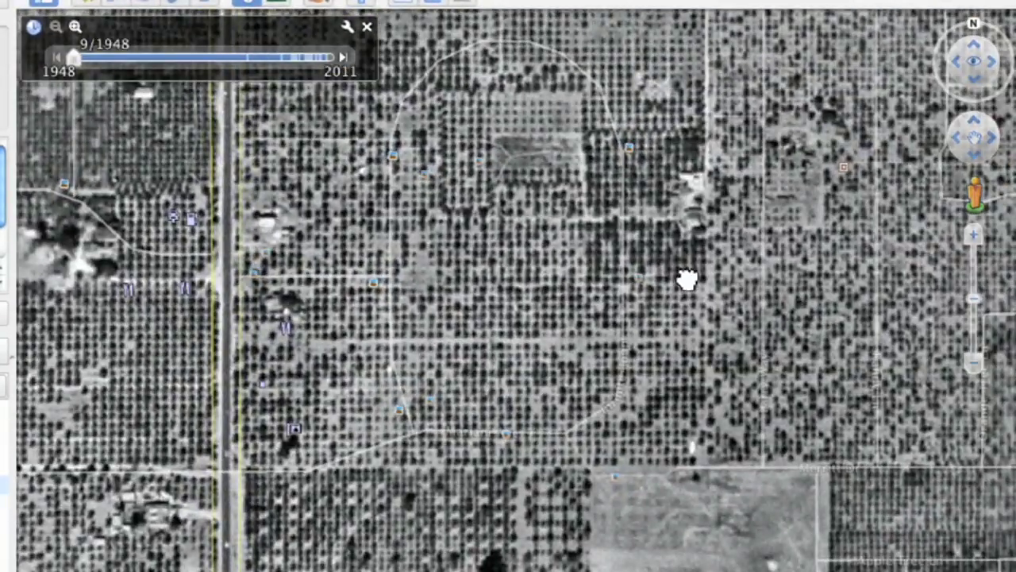
left_click_drag(683, 270, 640, 328)
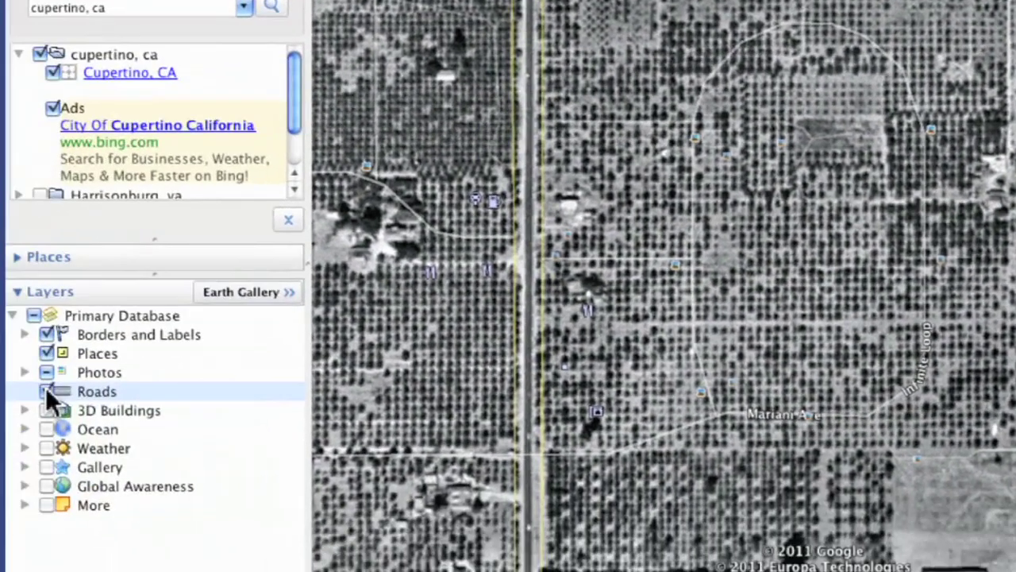
Step: Toggle the Roads layer off and back on over the 9/1948 Cupertino orchard imagery
left_click(47, 392)
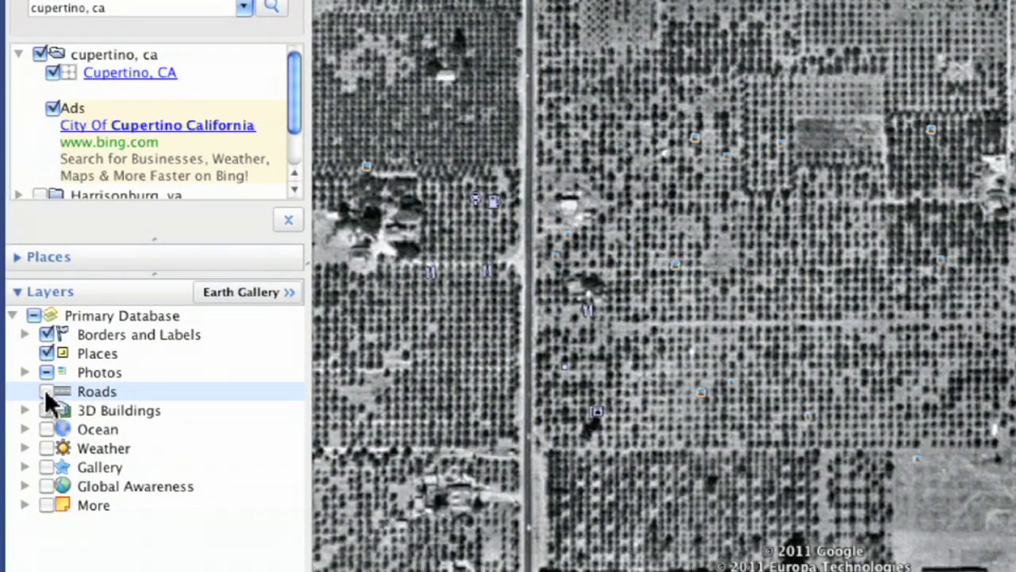
left_click(47, 392)
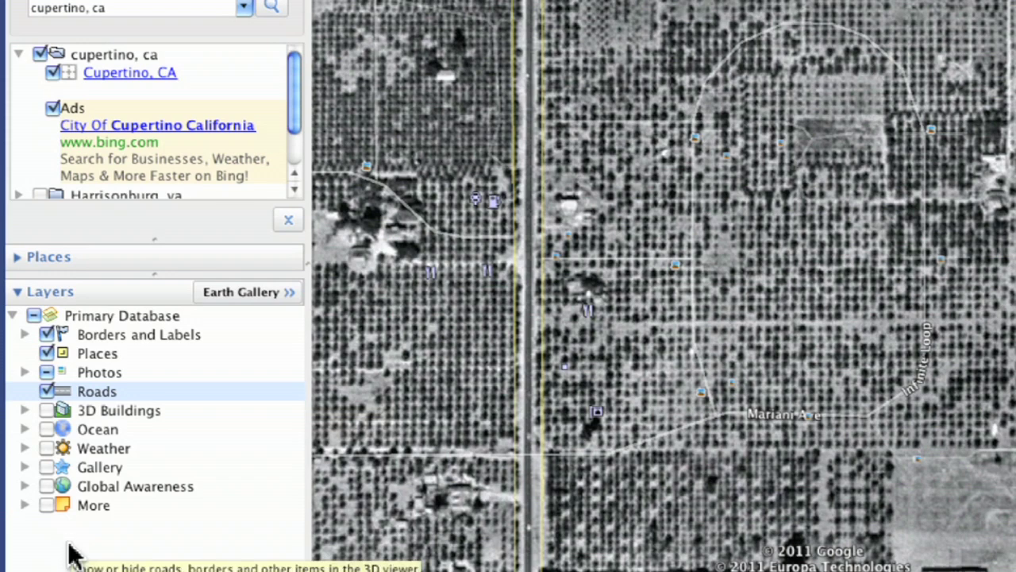
Step: Expand Gallery, enable Rumsey Historical Maps, and zoom out to see its Bay Area markers
left_click(25, 467)
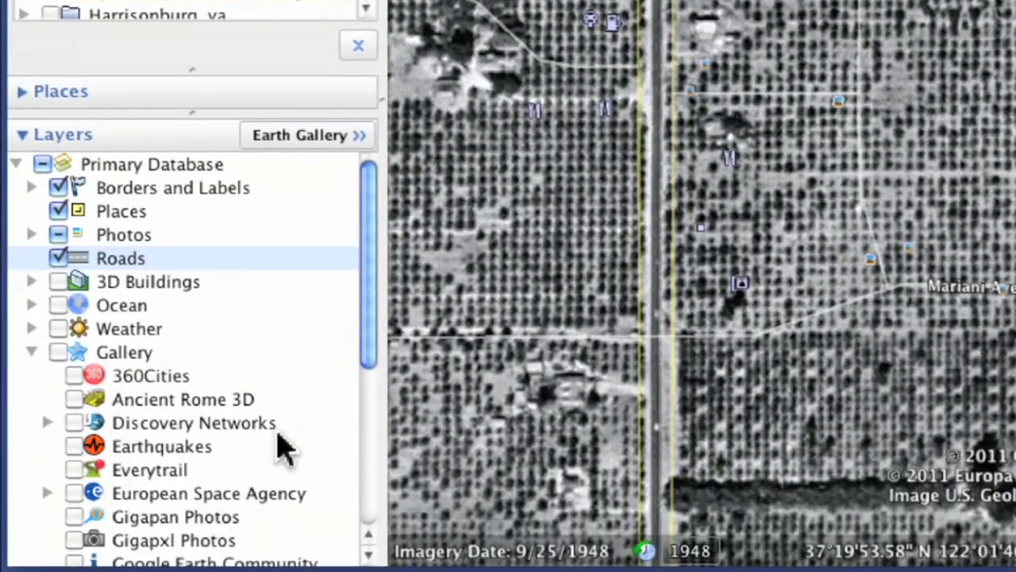
left_click_drag(370, 325, 359, 456)
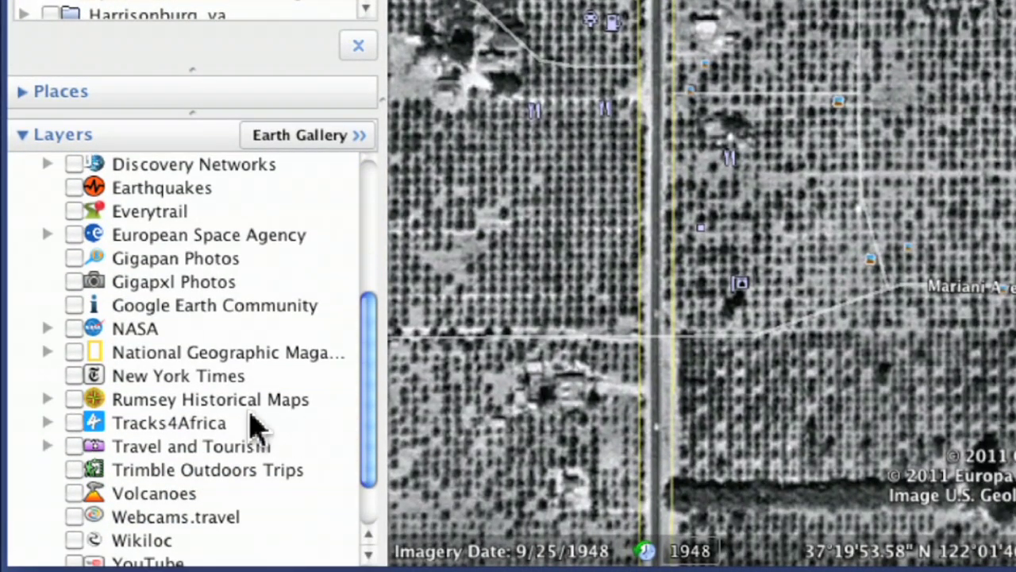
left_click(74, 401)
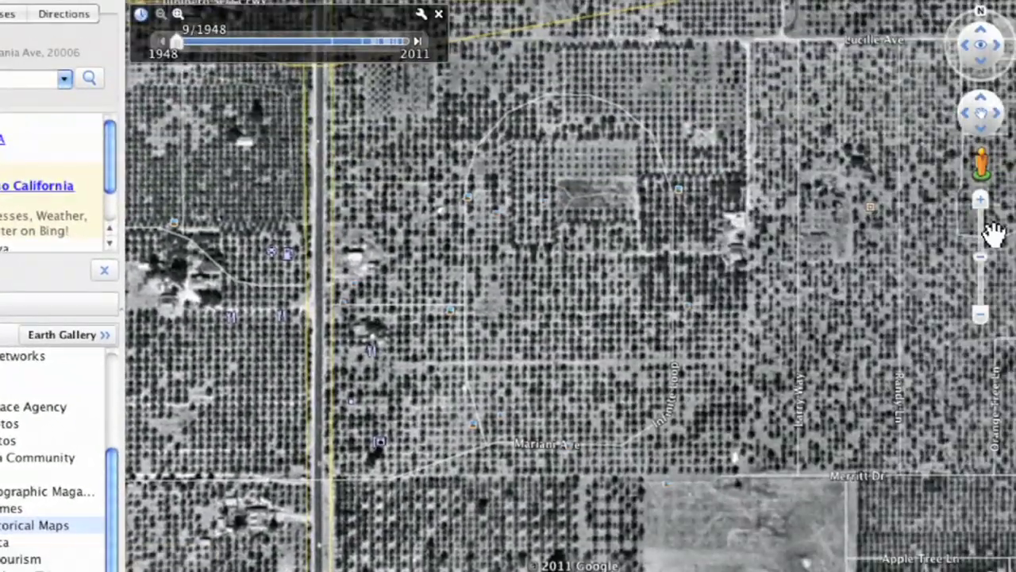
left_click_drag(988, 270, 964, 352)
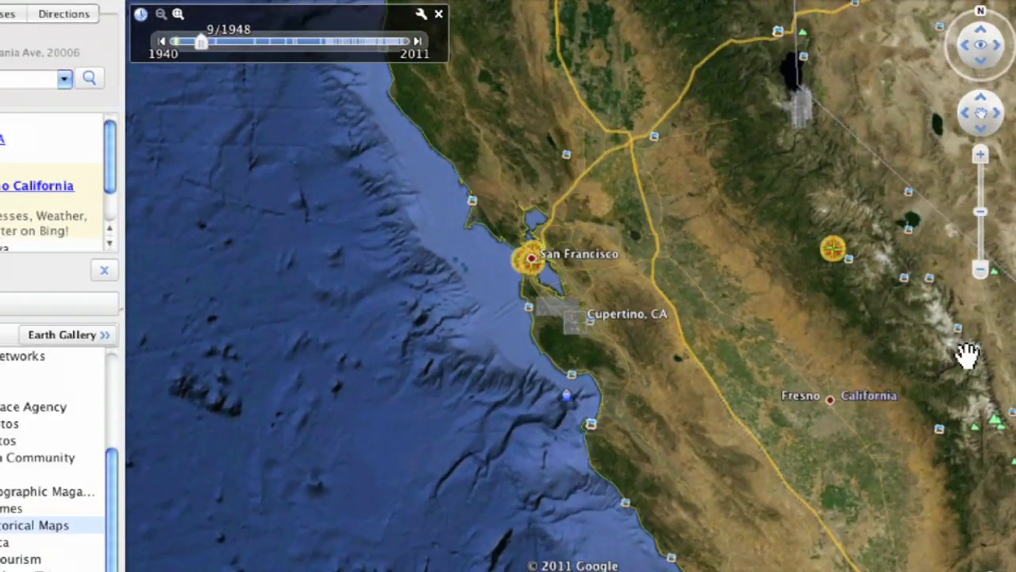
Step: Overlay the Yosemite Valley 1883 map from its placemark balloon and zoom in toward it
left_click(834, 252)
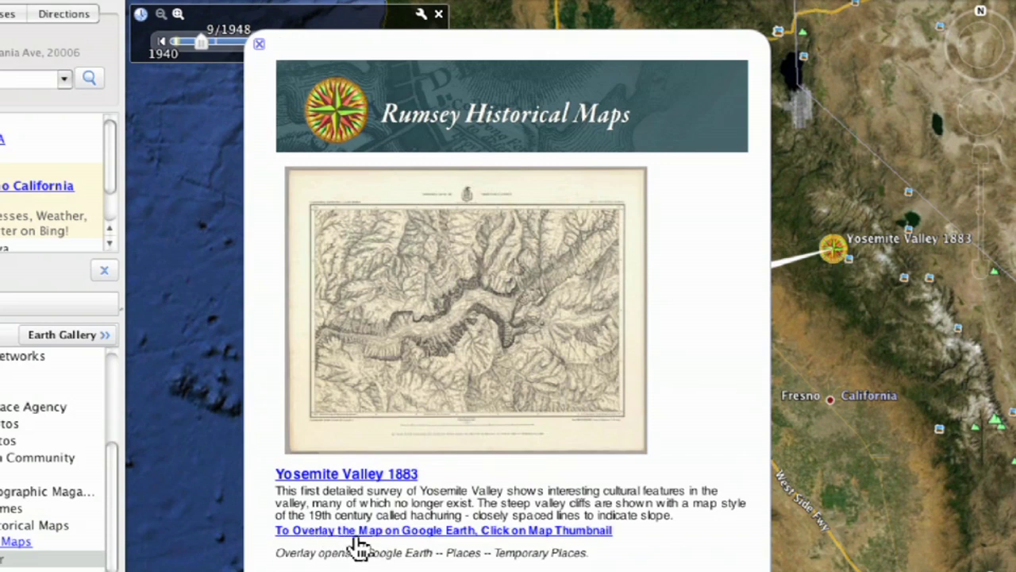
left_click(553, 533)
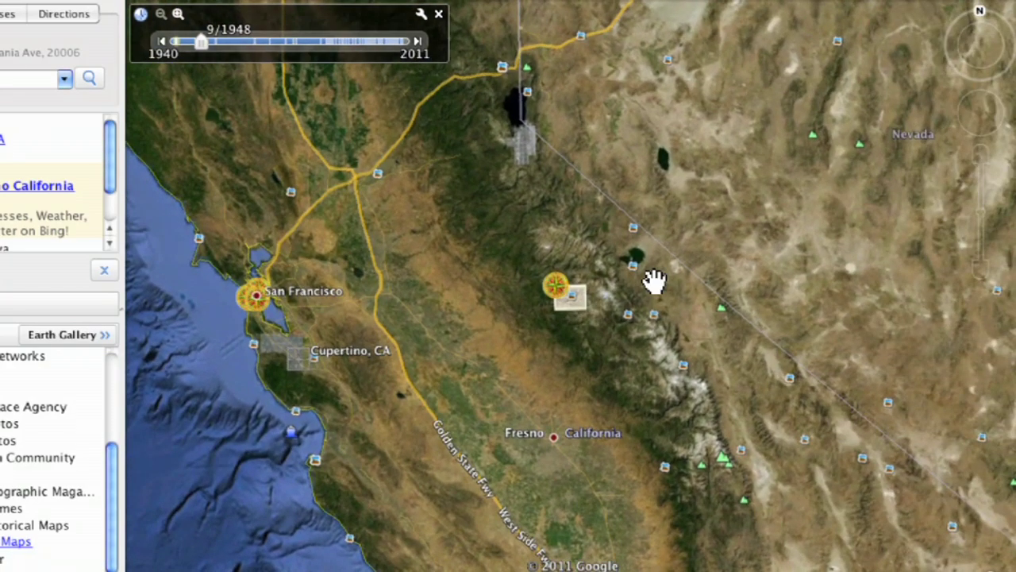
left_click_drag(981, 237, 982, 159)
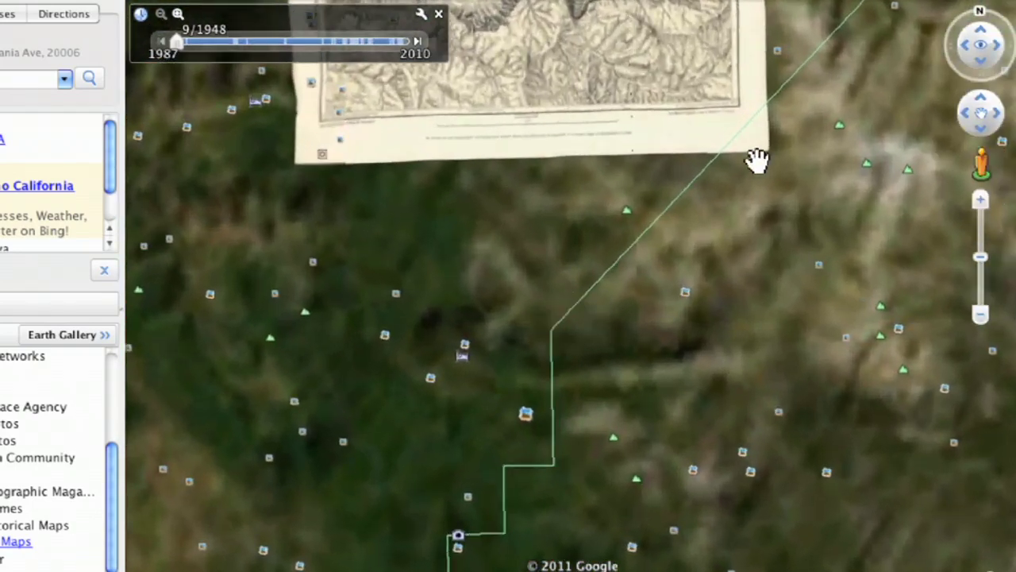
Step: Frame the Yosemite overlay on 6/2009 imagery and show it under Temporary Places
left_click_drag(755, 159, 779, 446)
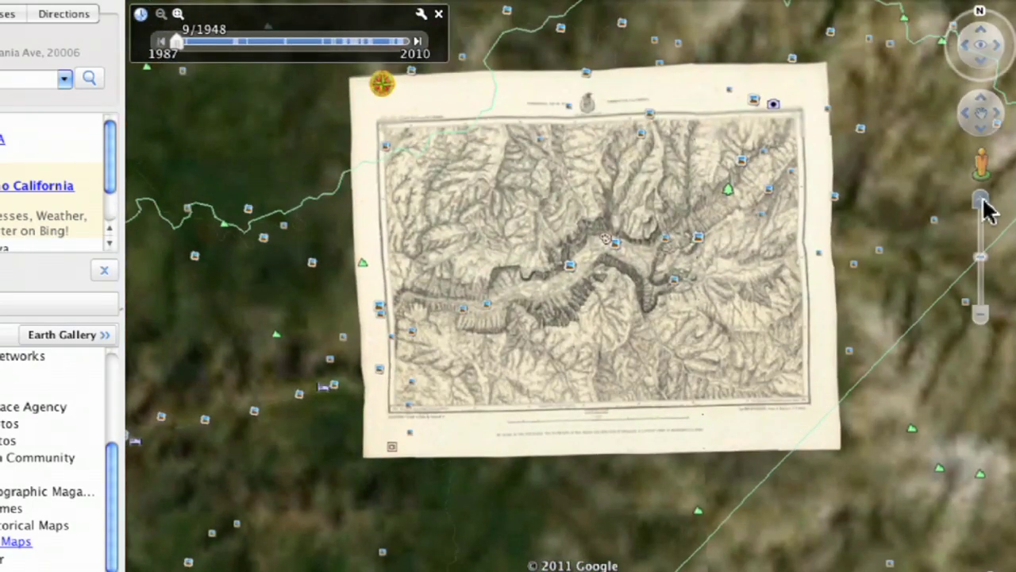
left_click(982, 201)
left_click_drag(921, 306, 880, 367)
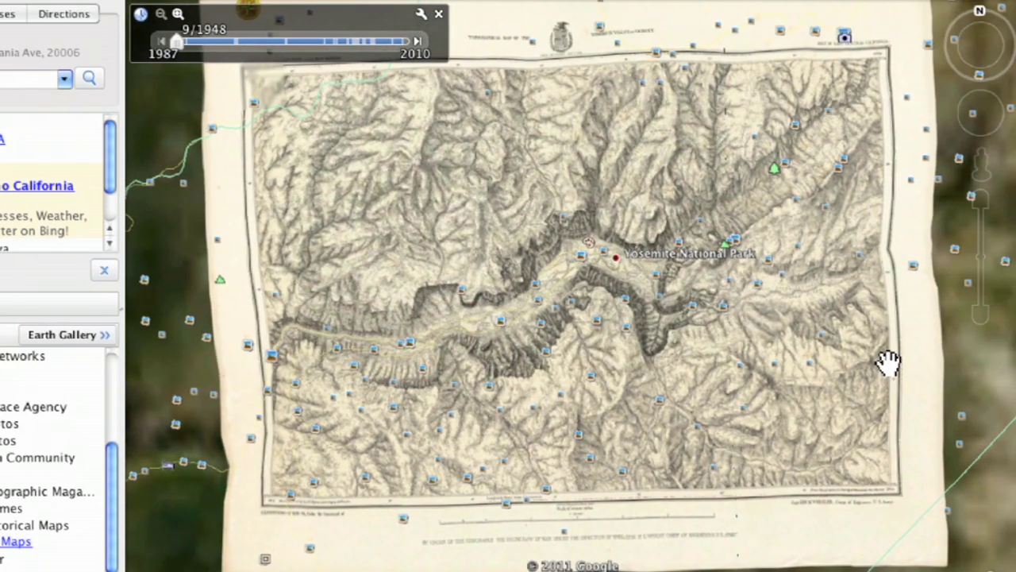
left_click(398, 43)
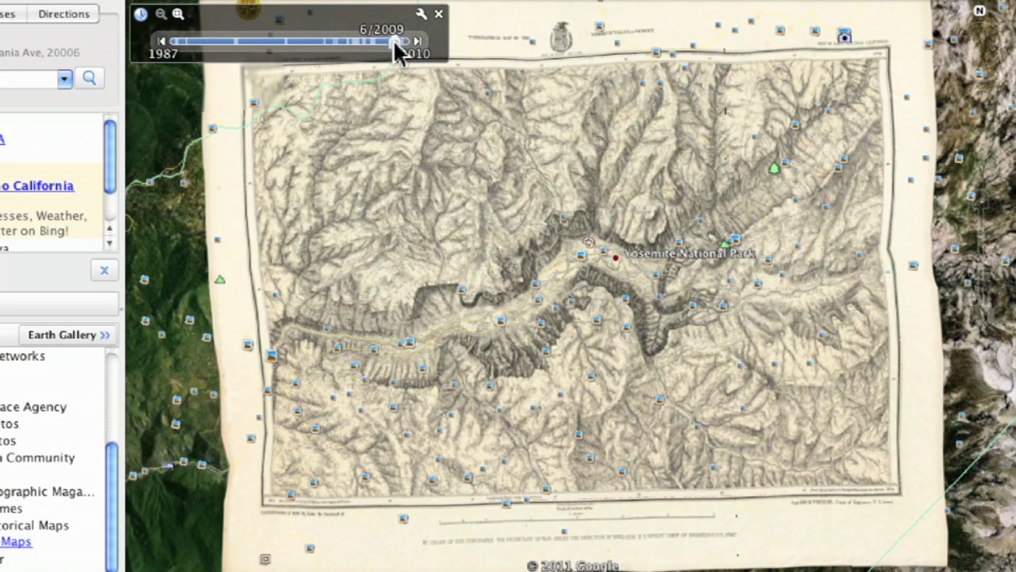
left_click(985, 316)
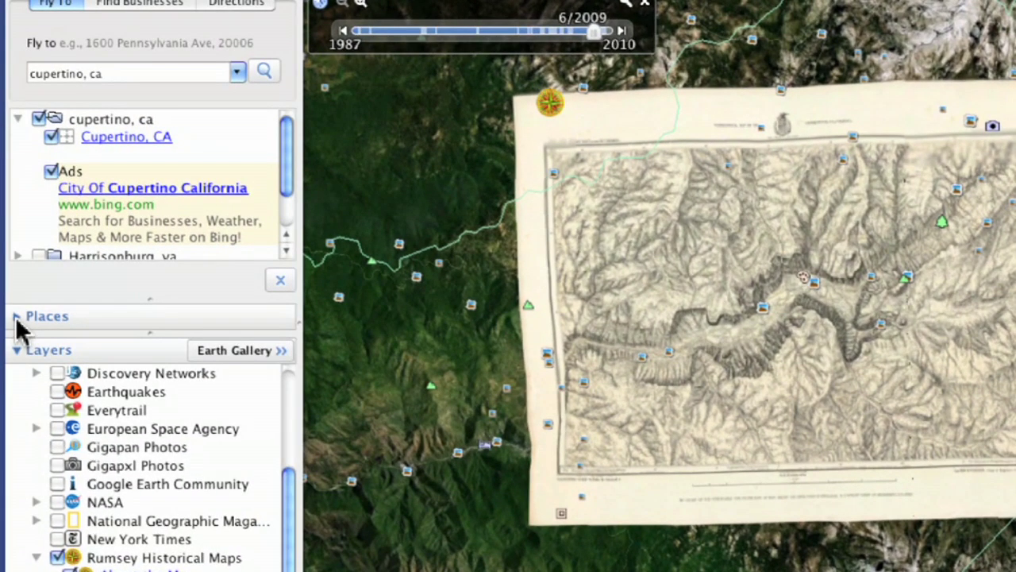
left_click(18, 322)
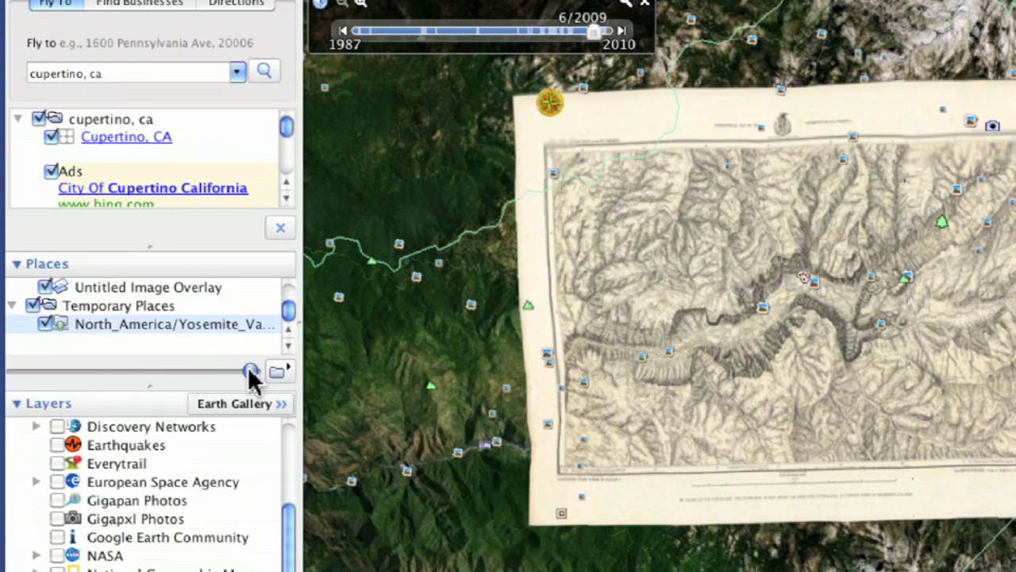
Step: Fade the Yosemite map to fully transparent, restore it to opaque, then zoom out to the globe
left_click_drag(244, 371, 29, 385)
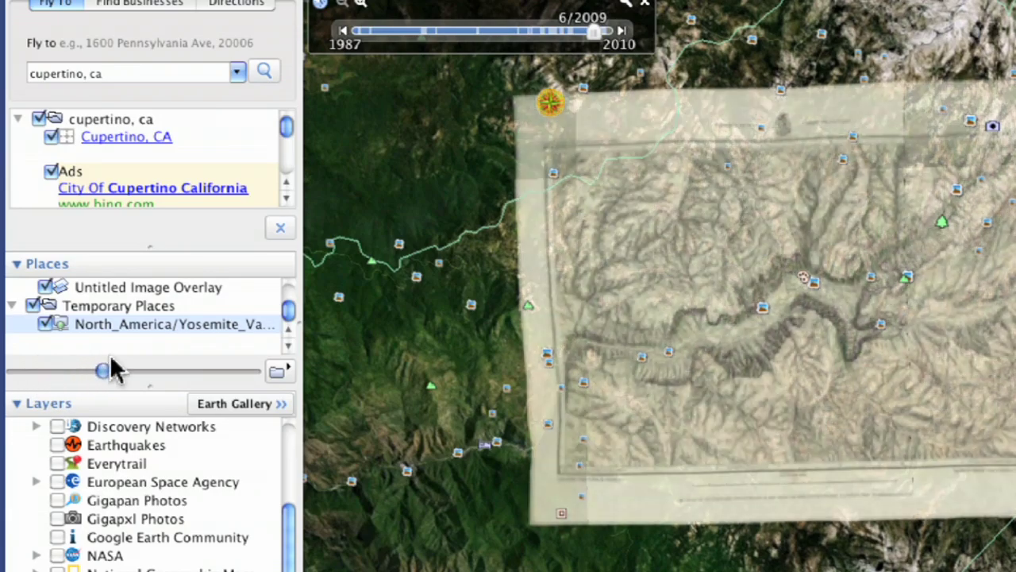
left_click_drag(112, 369, 247, 384)
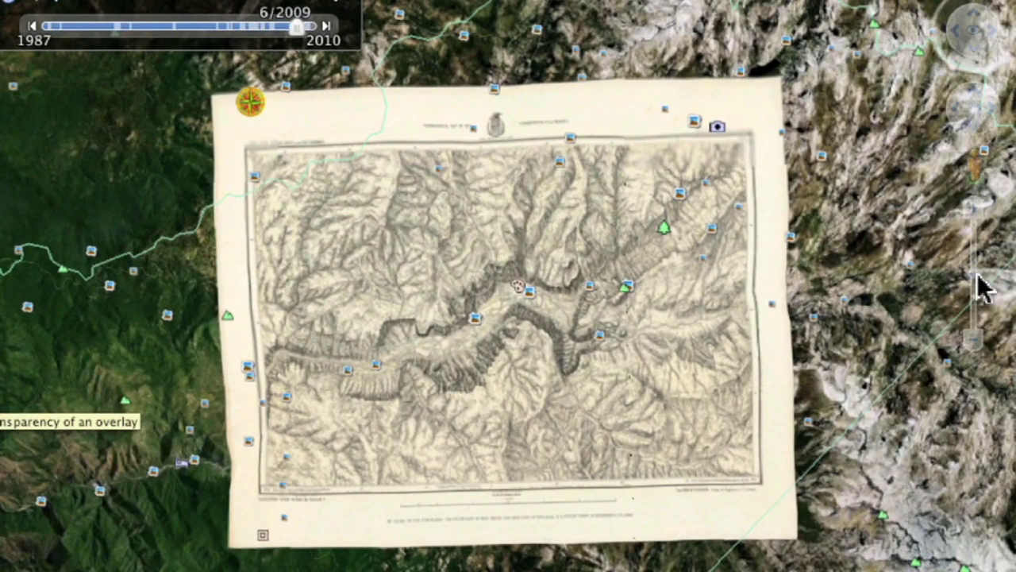
mouse_move(979, 280)
left_click_drag(974, 274, 976, 347)
Step: Spin to the North Atlantic placemarks and drape the World Globe 1812 map over the Earth
left_click_drag(975, 287, 975, 287)
left_click_drag(768, 311, 238, 356)
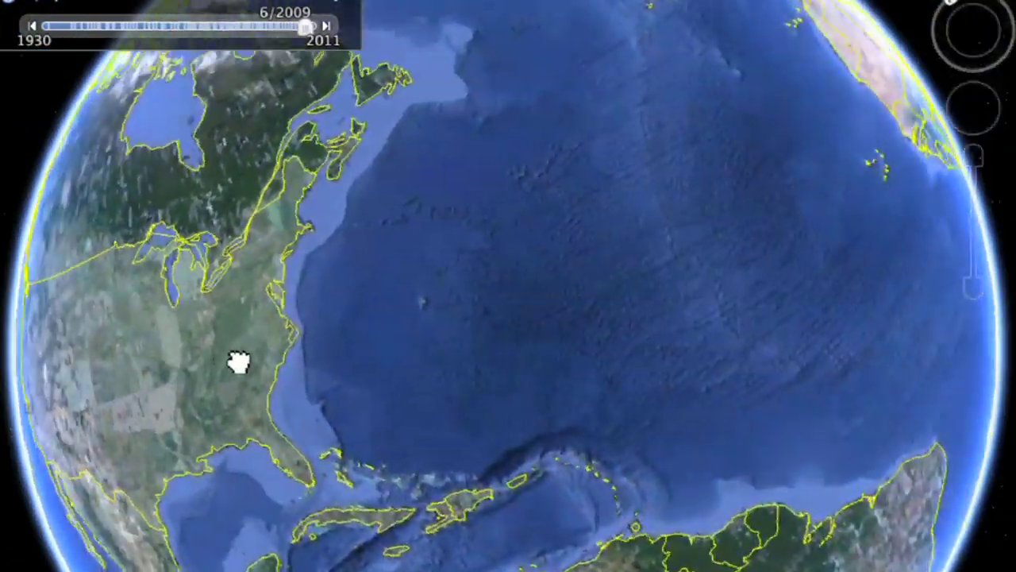
left_click_drag(796, 321, 695, 514)
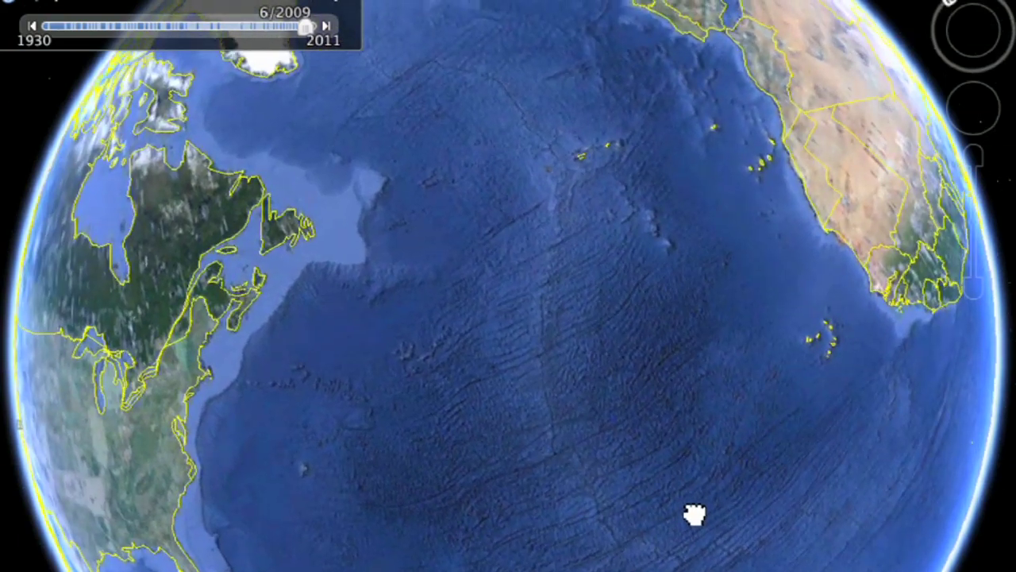
left_click_drag(982, 154, 981, 170)
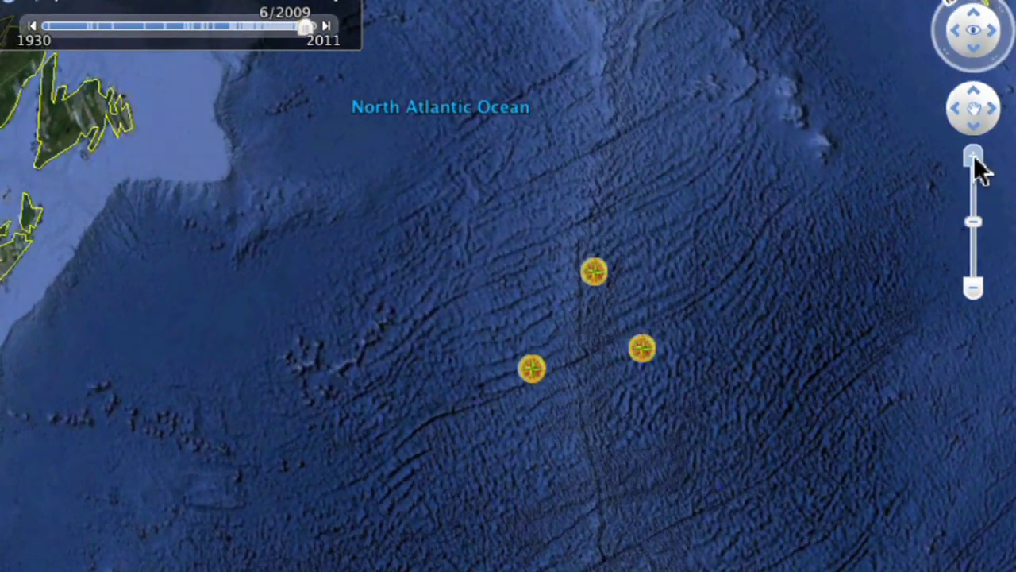
left_click(965, 157)
left_click(540, 368)
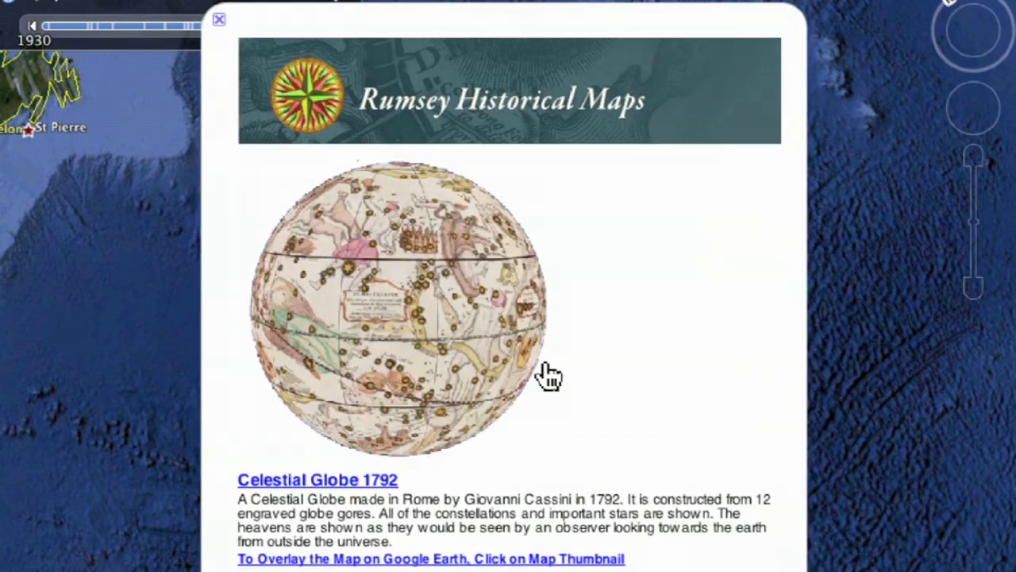
left_click(218, 21)
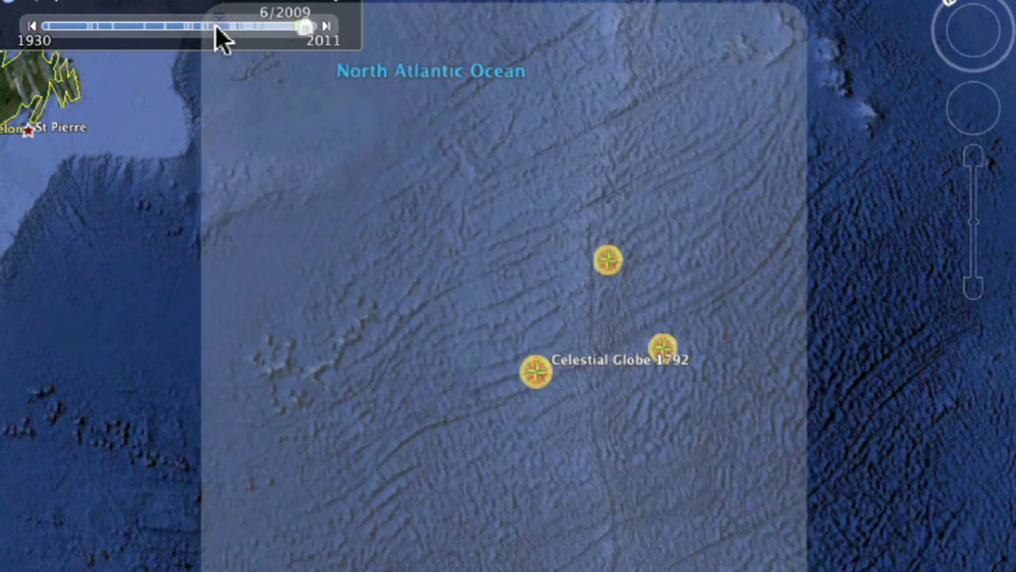
left_click(664, 347)
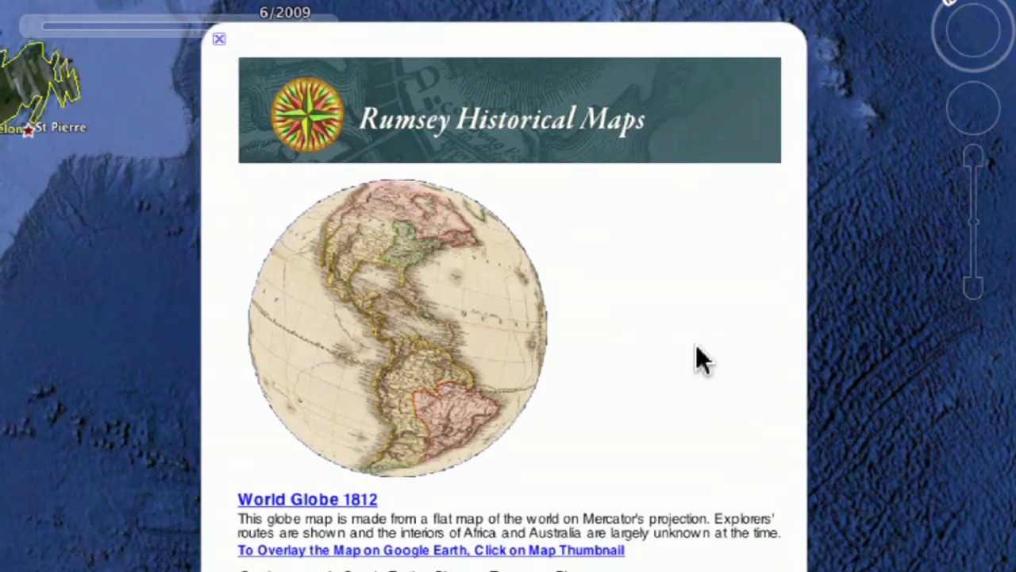
left_click(388, 549)
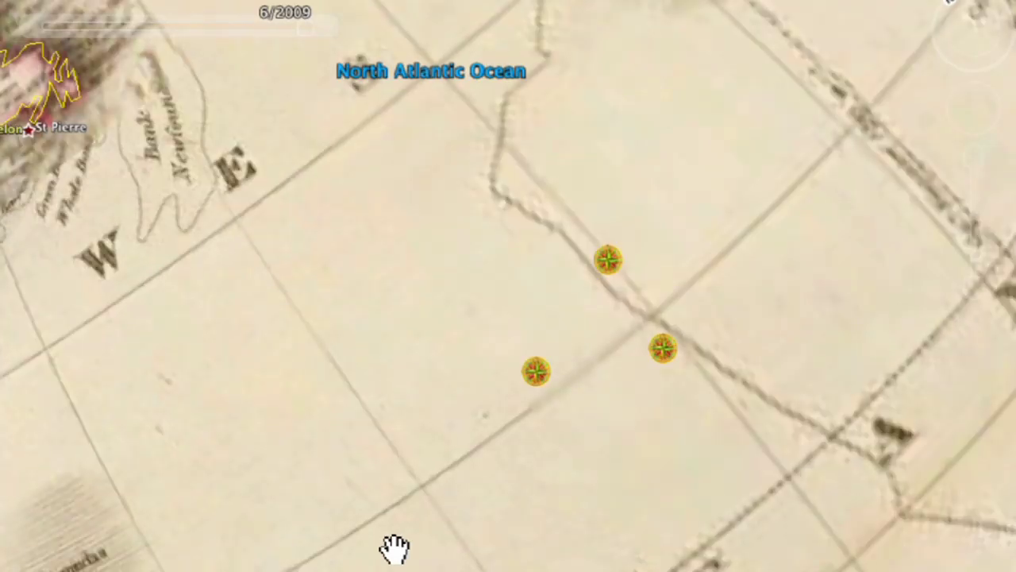
mouse_move(982, 291)
left_mouse_down()
mouse_move(972, 288)
mouse_move(977, 300)
left_mouse_up()
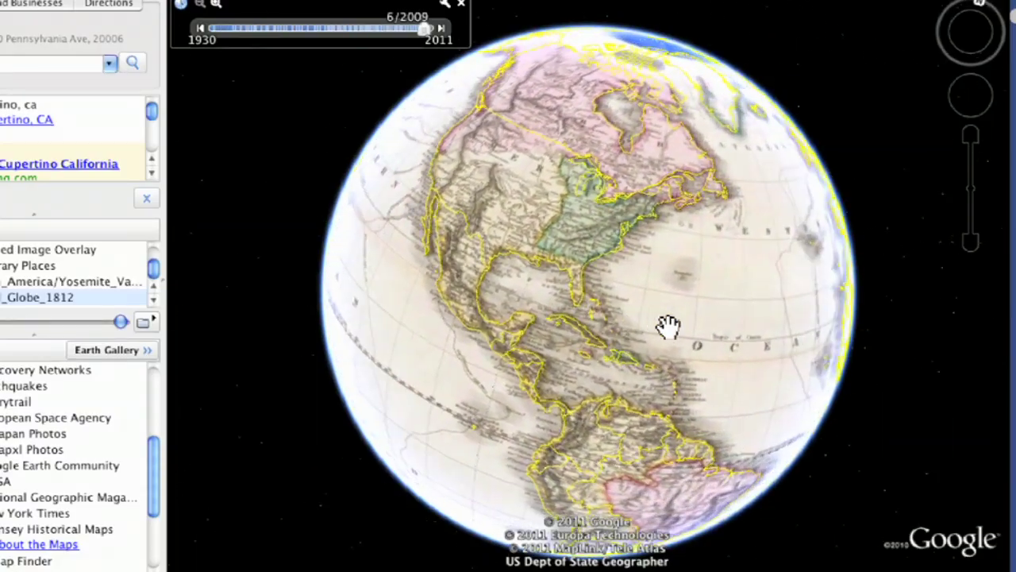
Step: Recentre the 1812-map globe on North America and scroll Layers up to Primary Database
left_click_drag(447, 222, 618, 394)
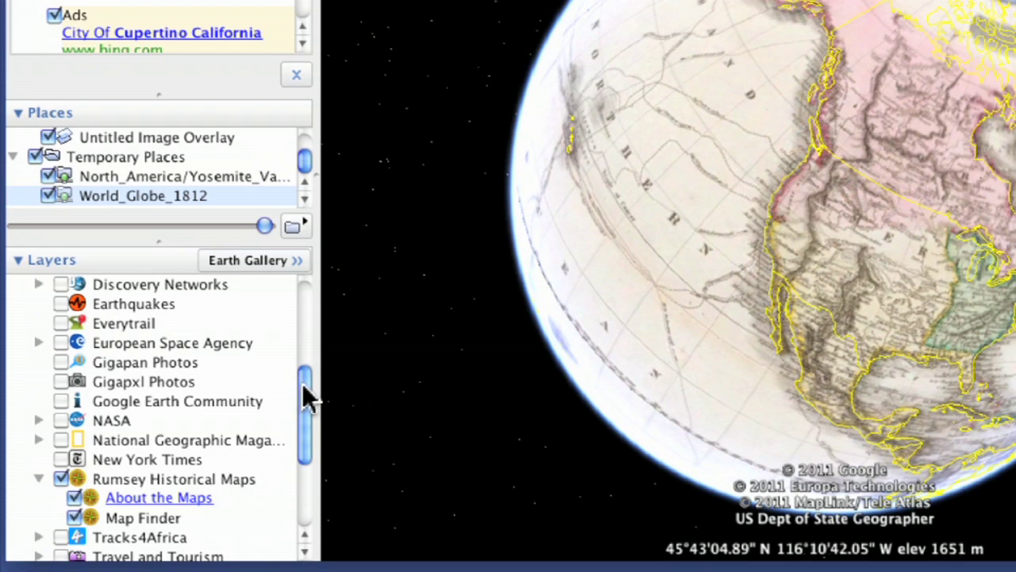
left_click_drag(301, 382, 293, 310)
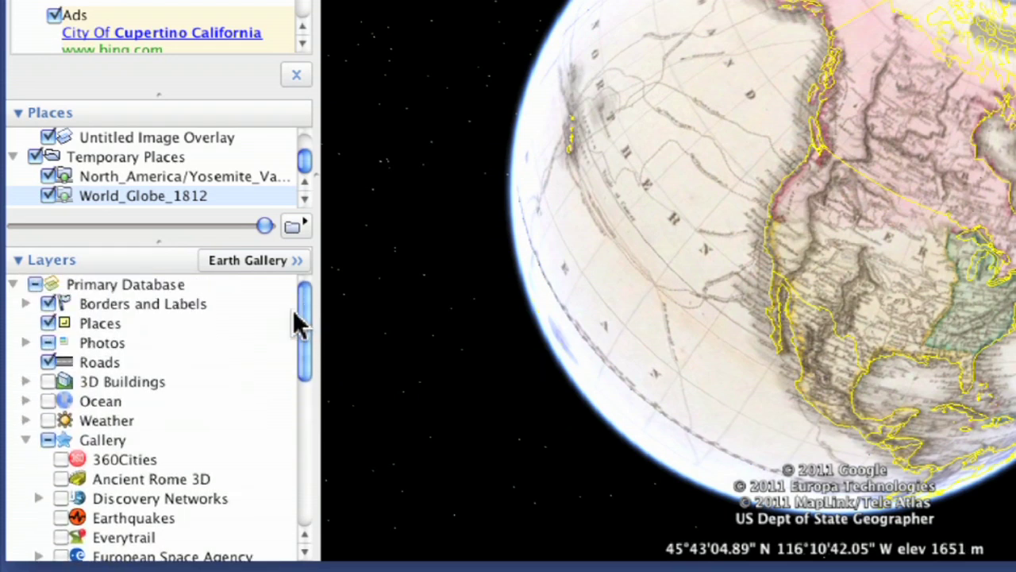
Step: Collapse the Gallery folder and toggle Borders and Labels off and back on over the 1812 globe
left_click(26, 440)
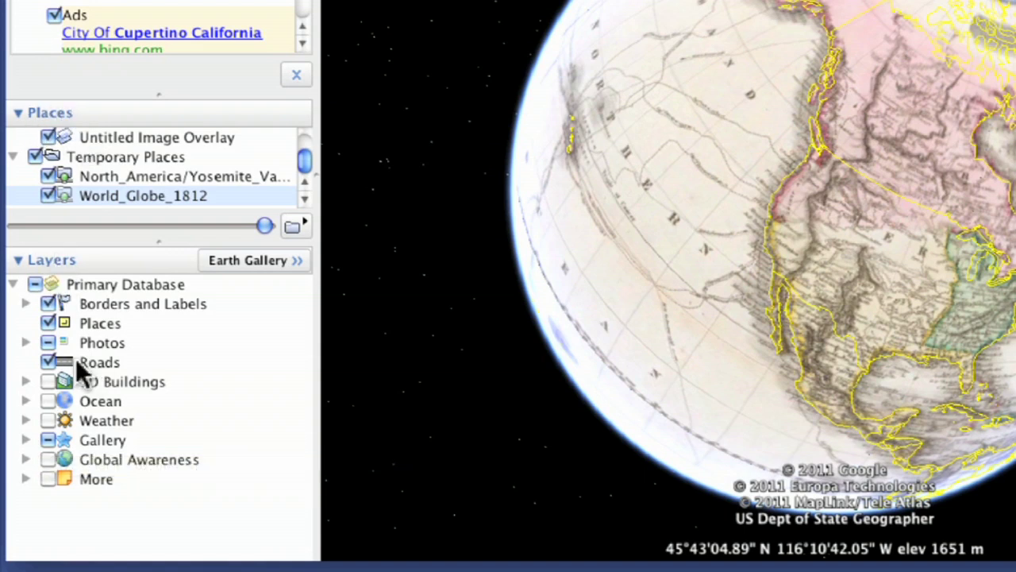
left_click(47, 305)
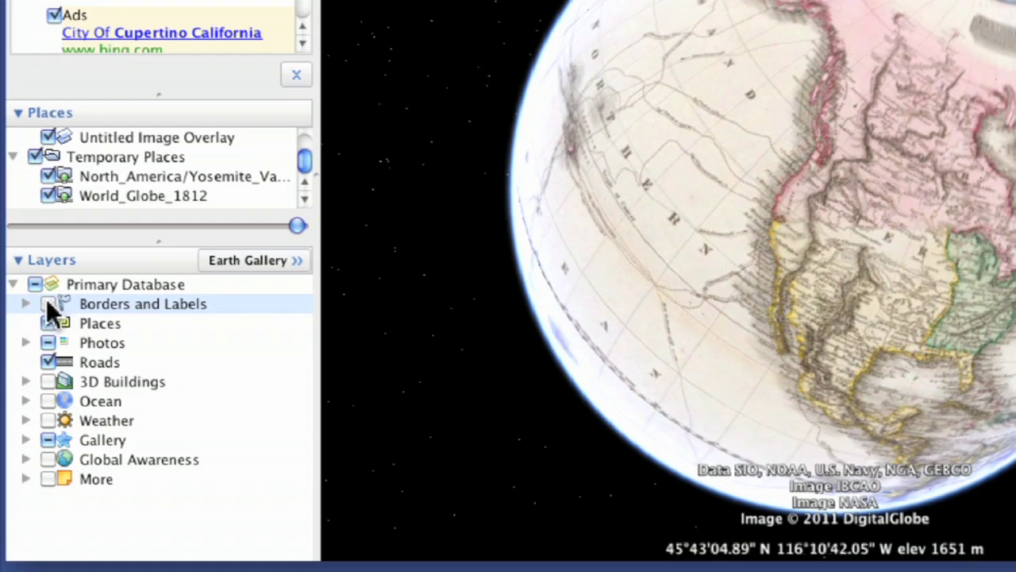
left_click(48, 305)
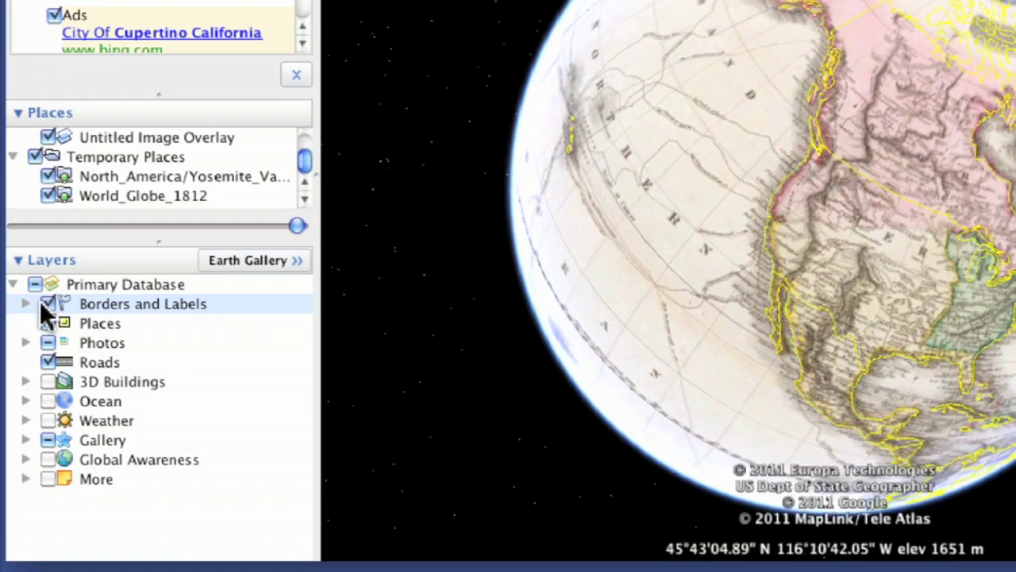